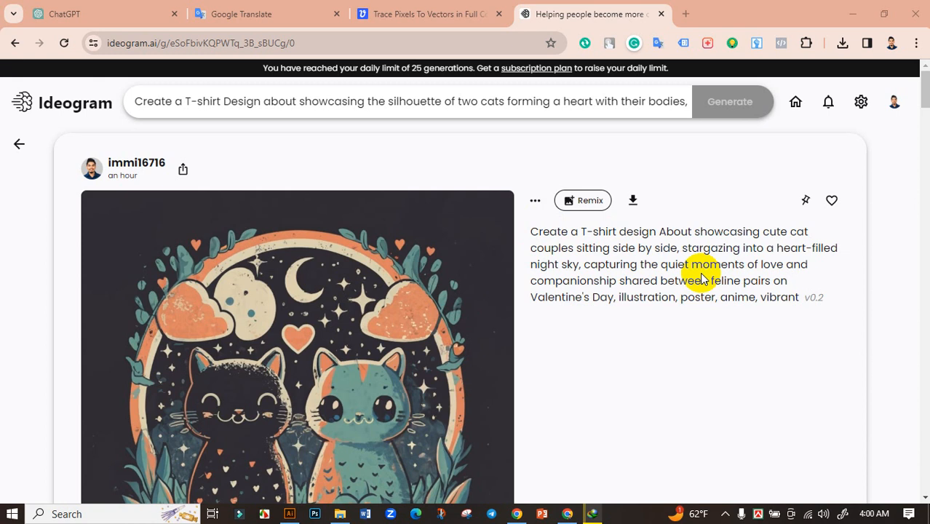
Compare the four generated cat-couple T-shirt images and bring back the first one with the arch and crescent moon.
scroll(702, 283, "down", 4)
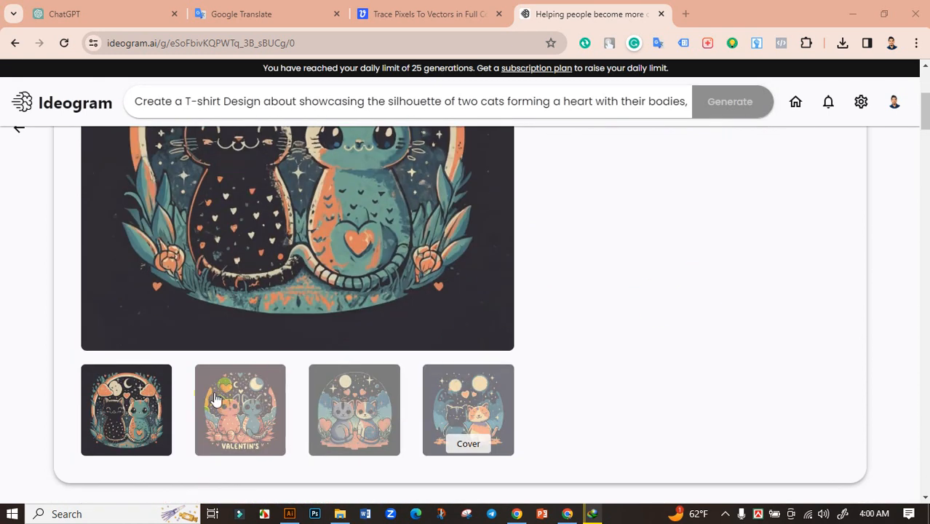
left_click(473, 436)
scroll(436, 409, "down", 2)
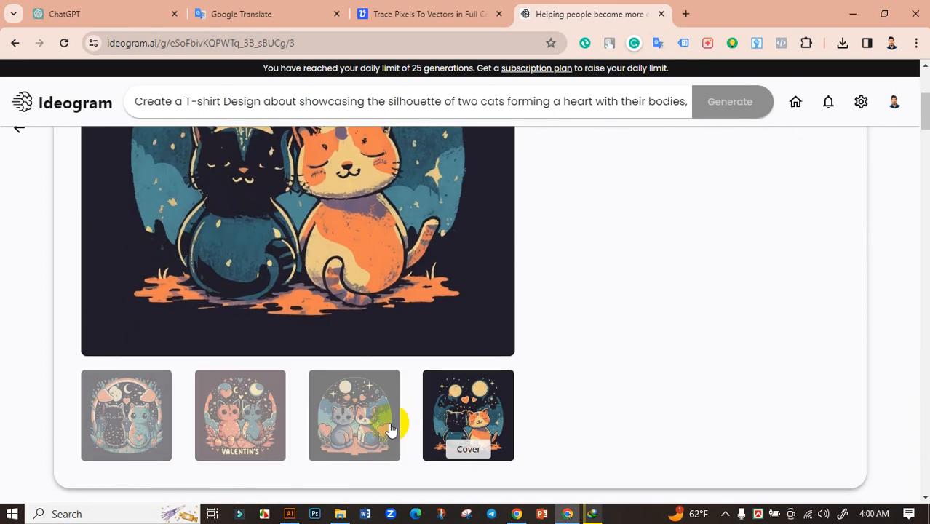
left_click(380, 414)
scroll(380, 412, "down", 2)
left_click(245, 411)
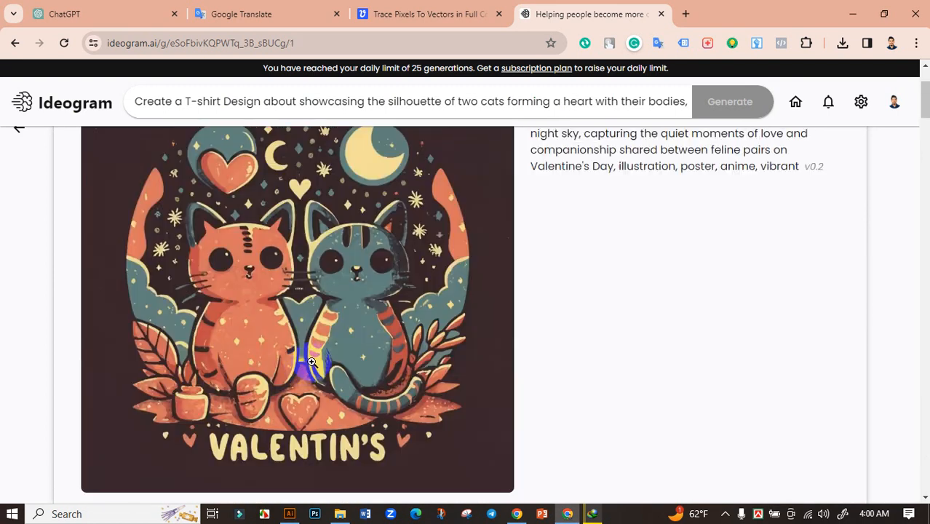
scroll(248, 395, "down", 1)
left_click(115, 465)
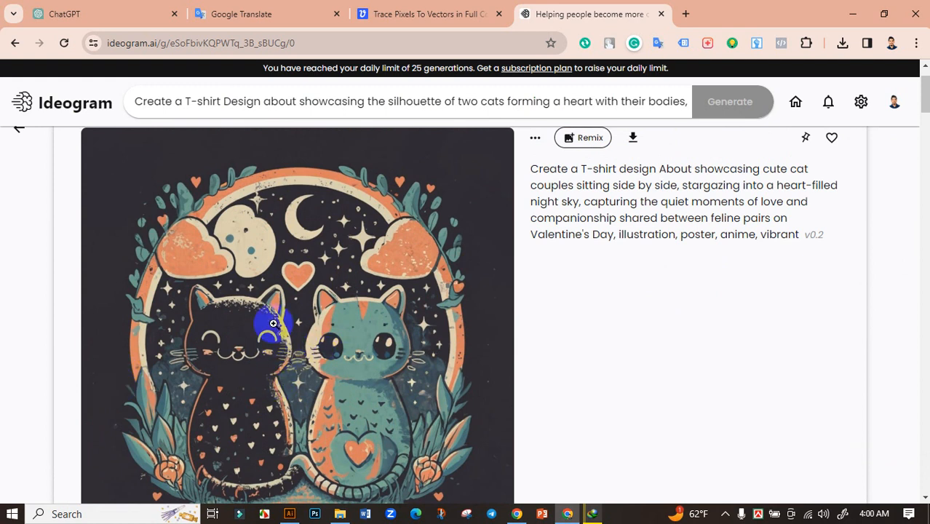
Save the arch-framed cat couple image as a JPEG in Downloads and show it in its folder.
right_click(231, 238)
left_click(275, 272)
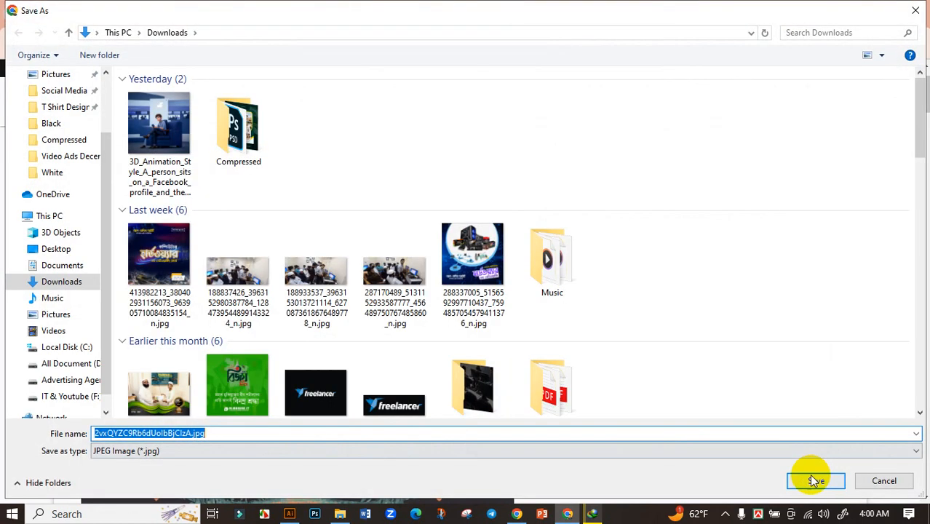
left_click(810, 477)
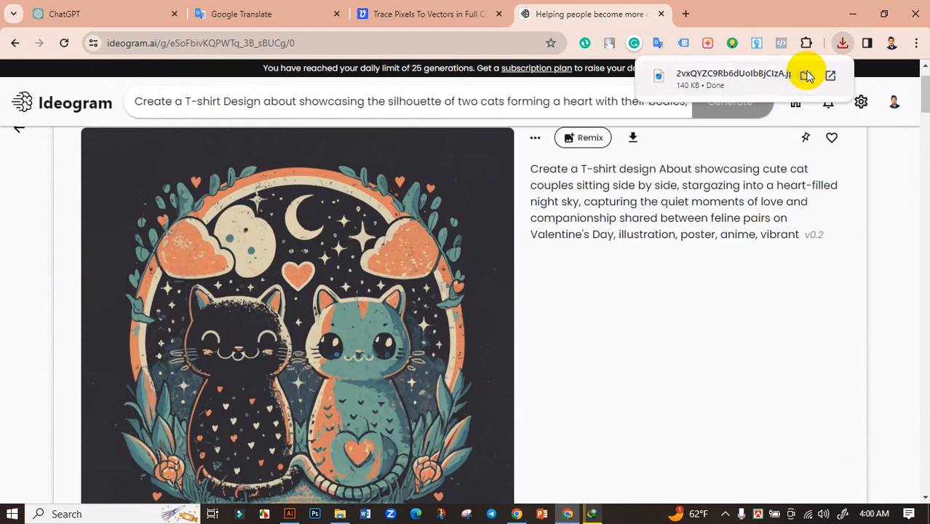
left_click(805, 76)
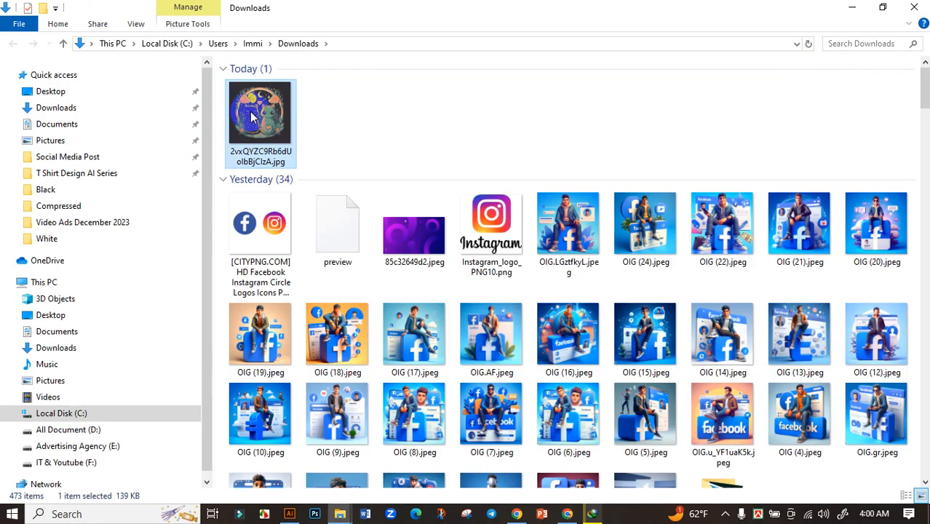
Switch back to the browser and upload the saved cat image, 2vxQYZC9Rb6dUoIbBjCIzA.jpg, to Vectorizer.AI.
left_click(567, 514)
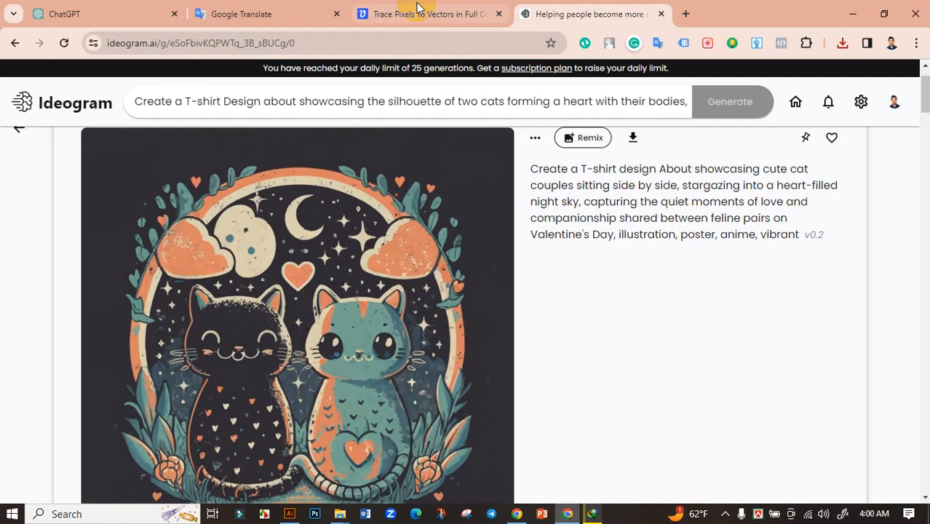
left_click(418, 9)
left_click(243, 379)
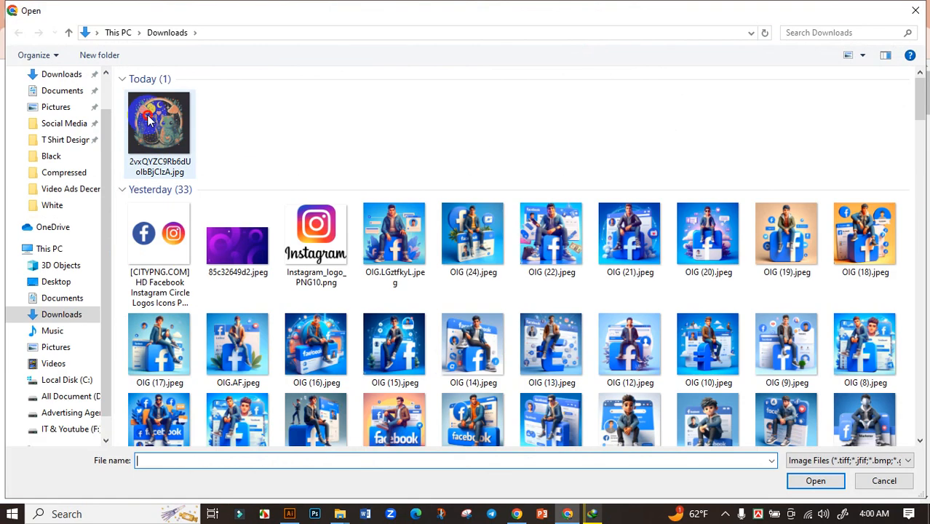
left_click(149, 120)
left_click(814, 481)
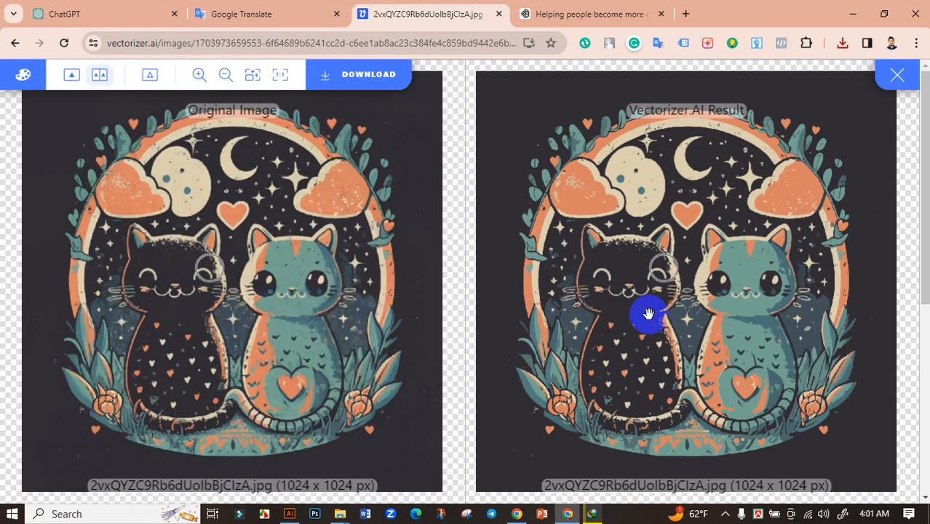
Download the vectorized result as EPS with Super Fine line fit tolerance and show the file in the refreshed Downloads folder.
left_click(376, 86)
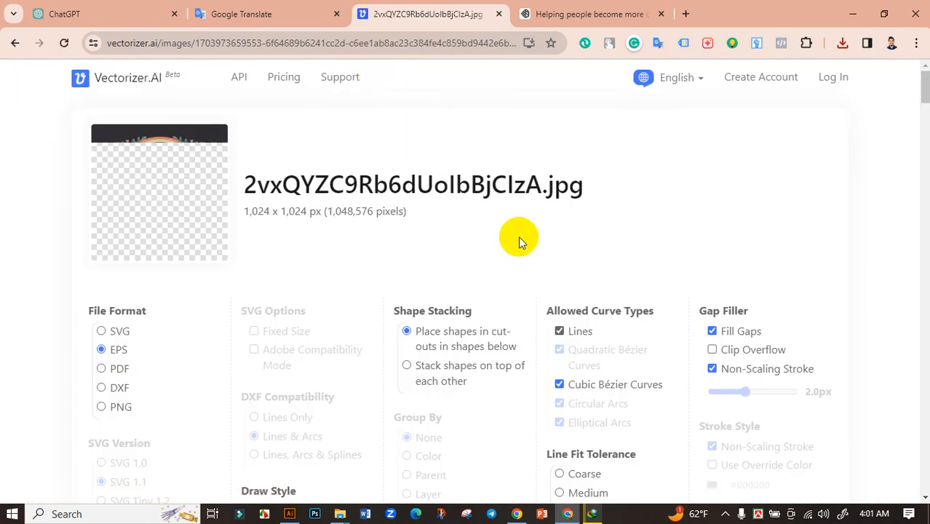
scroll(517, 240, "down", 5)
left_click(482, 293)
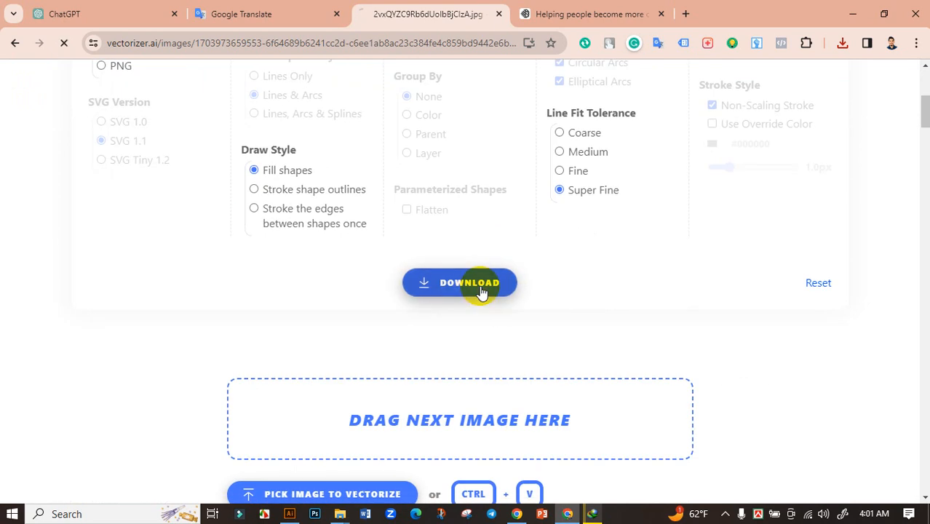
left_click(844, 45)
left_click(795, 102)
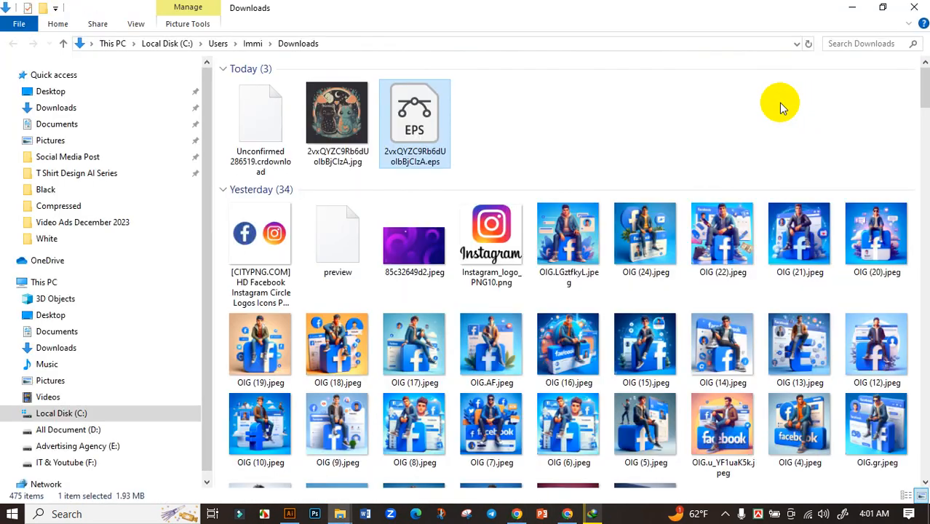
right_click(532, 113)
left_click(591, 165)
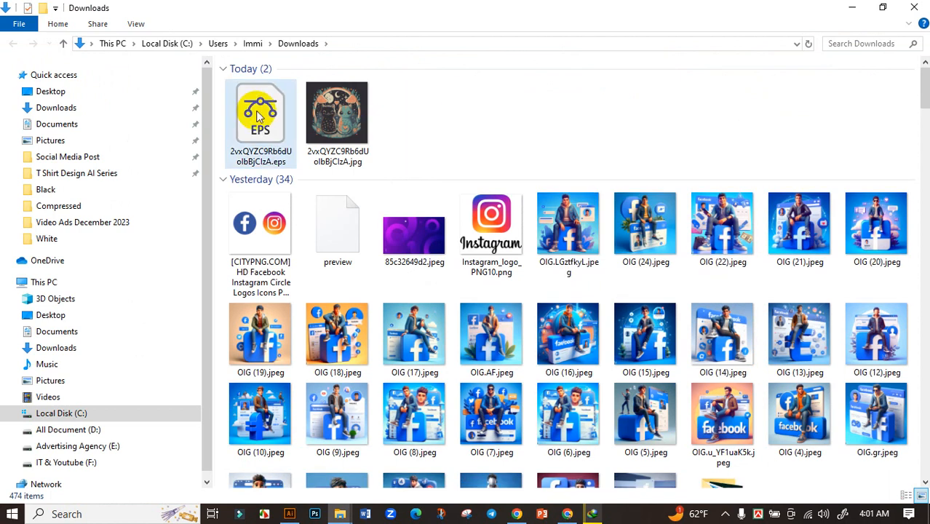
left_click(491, 138)
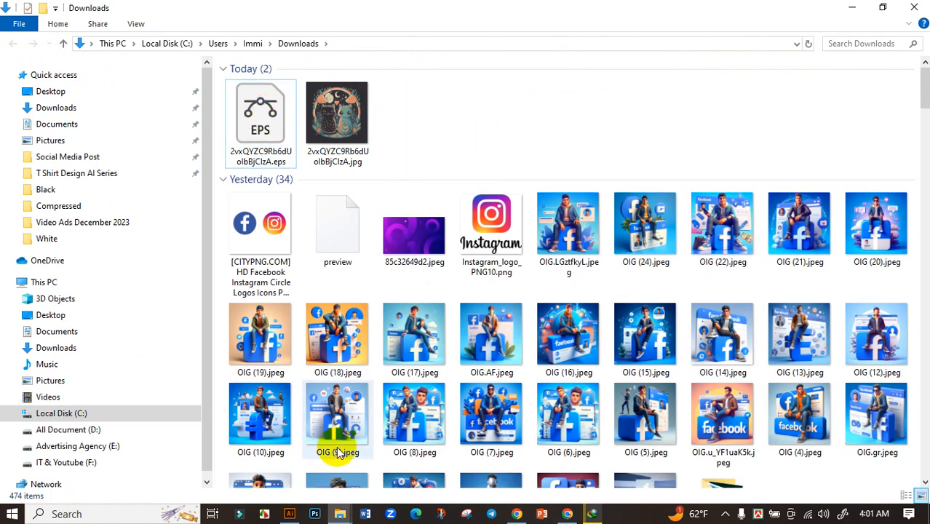
Switch to Illustrator and create a new 11.9 x 17.9 in portrait document in RGB at 300 PPI.
left_click(289, 513)
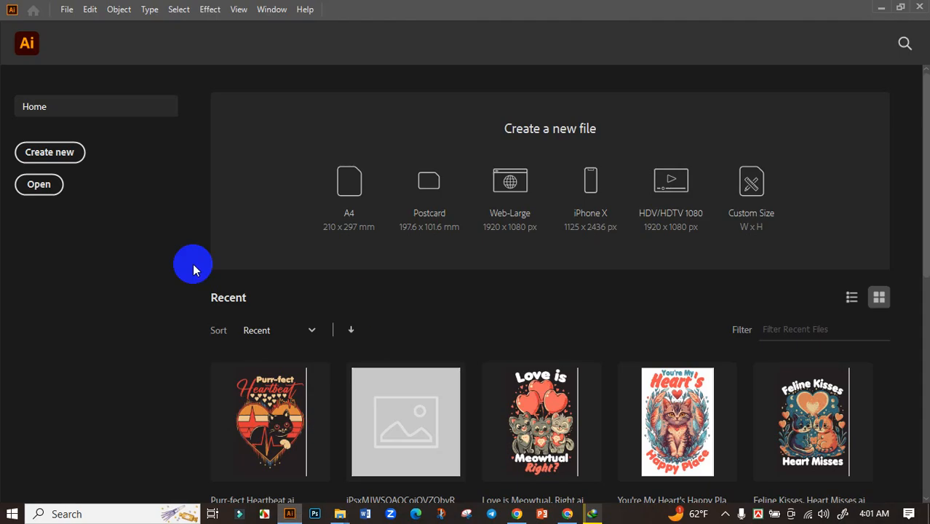
left_click(66, 158)
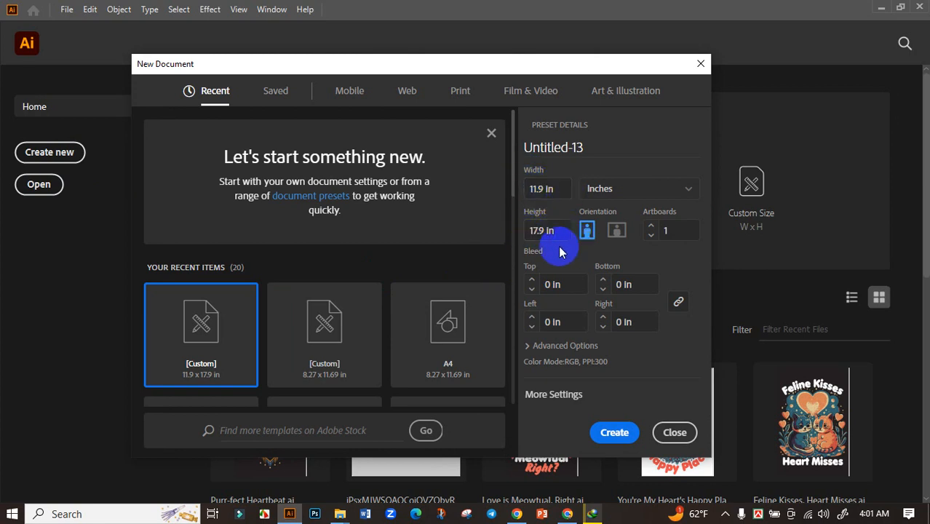
left_click(615, 434)
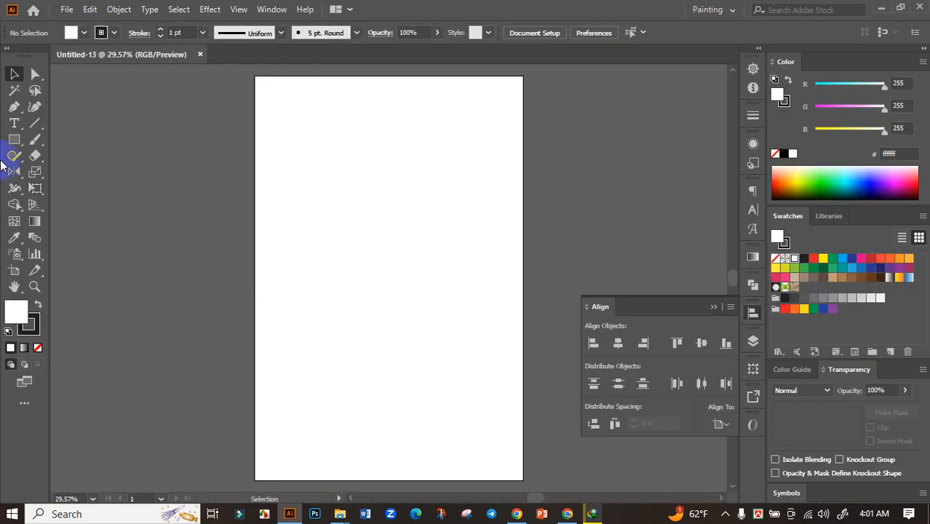
Draw a rectangle covering the whole artboard and fill it with the near-black swatch #231f20.
left_click(14, 139)
left_click_drag(253, 76, 523, 481)
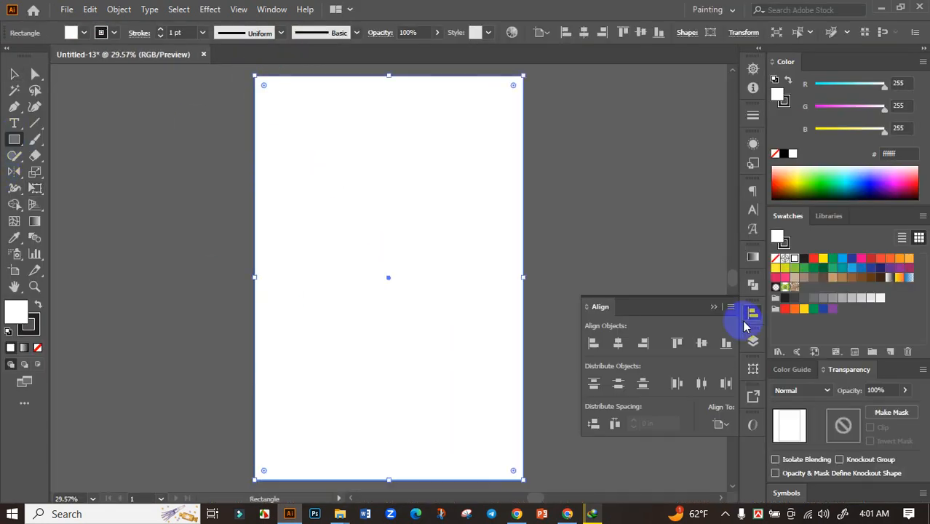
left_click(803, 259)
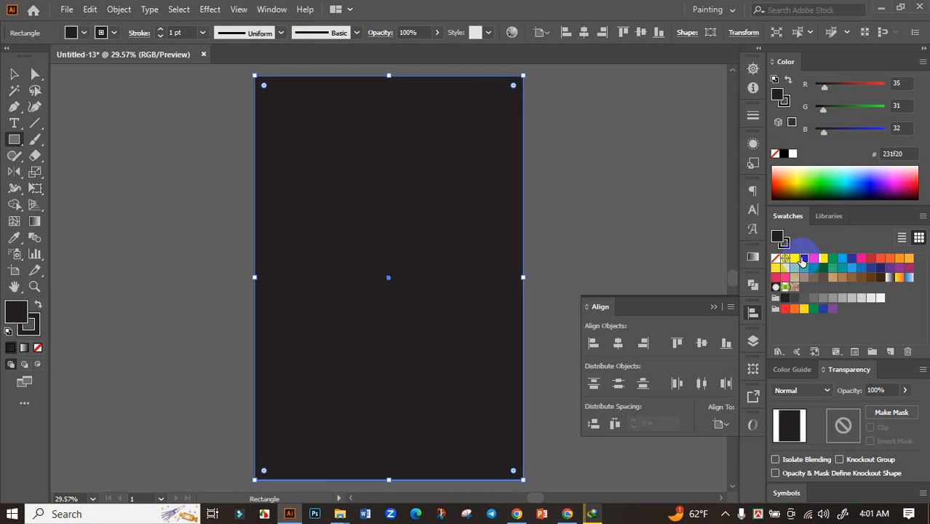
left_click(132, 156, "ctrl")
Open the downloaded 2vxQYZC9Rb6dUoIbBjCIzA.eps from the Downloads folder in Illustrator.
left_click(340, 514)
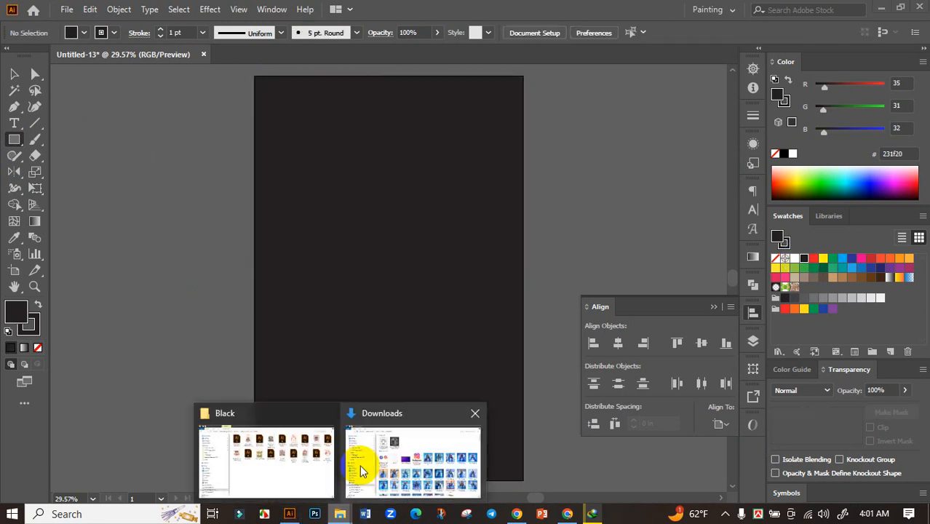
left_click(358, 467)
left_click(261, 114)
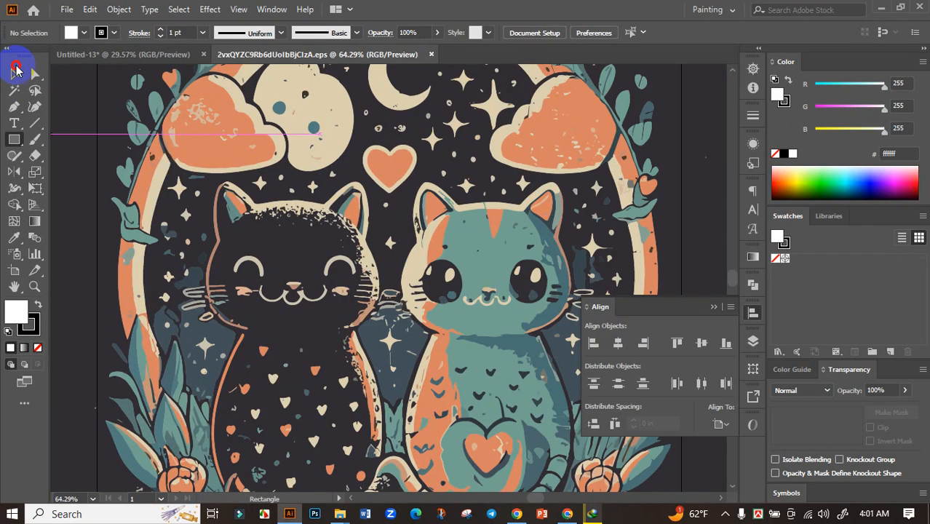
Move the vectorized cat artwork off the artboard onto the empty canvas to its left.
left_click(13, 73)
scroll(353, 314, "down", 4)
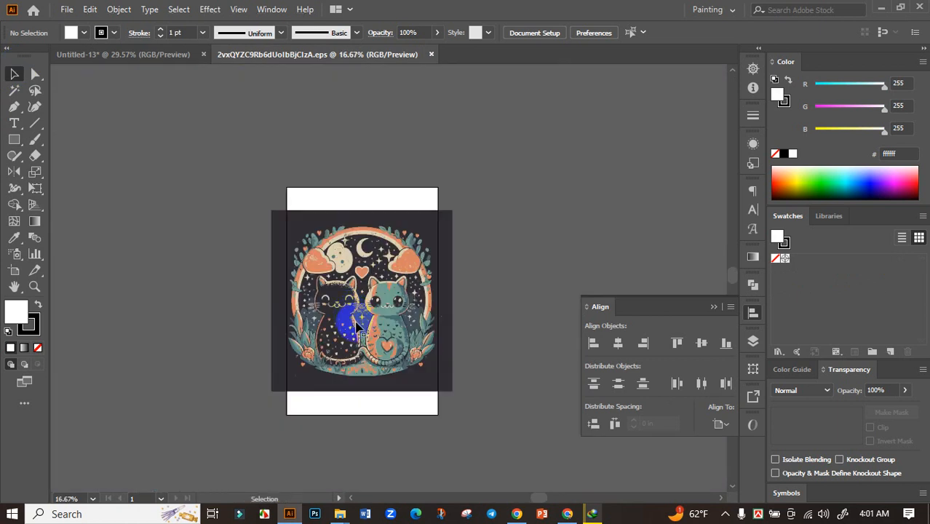
left_click_drag(365, 319, 134, 305)
left_click_drag(241, 266, 208, 256)
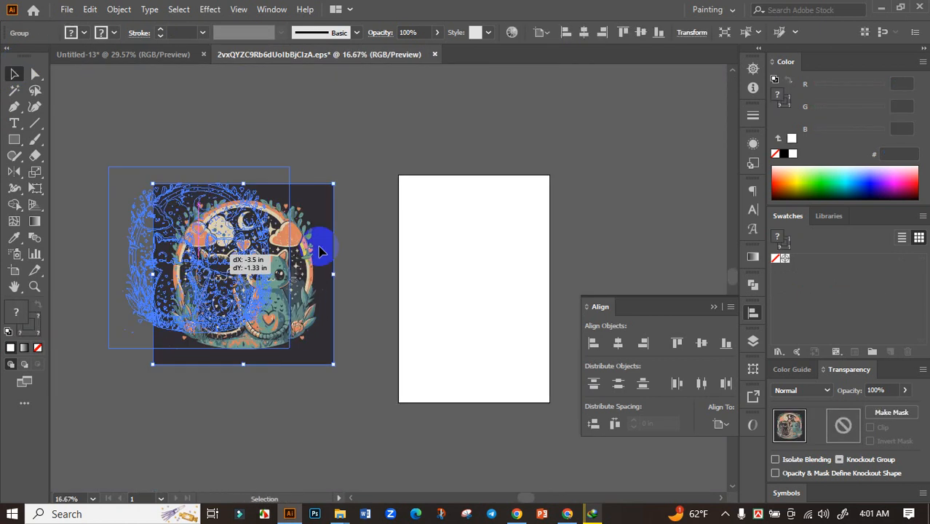
left_click(316, 243)
left_click_drag(316, 243, 281, 251)
left_click(39, 126)
left_click_drag(299, 159, 292, 316)
left_click(14, 90)
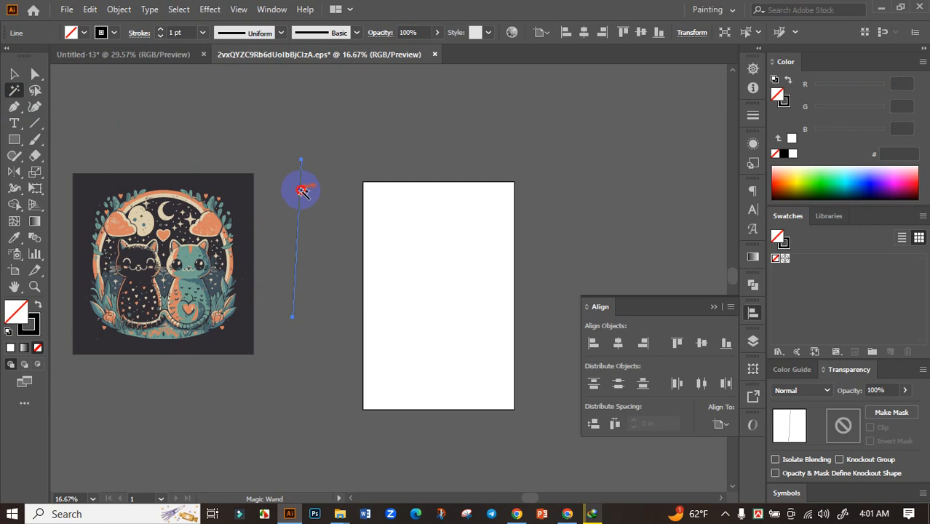
left_click(302, 191)
left_click(301, 219)
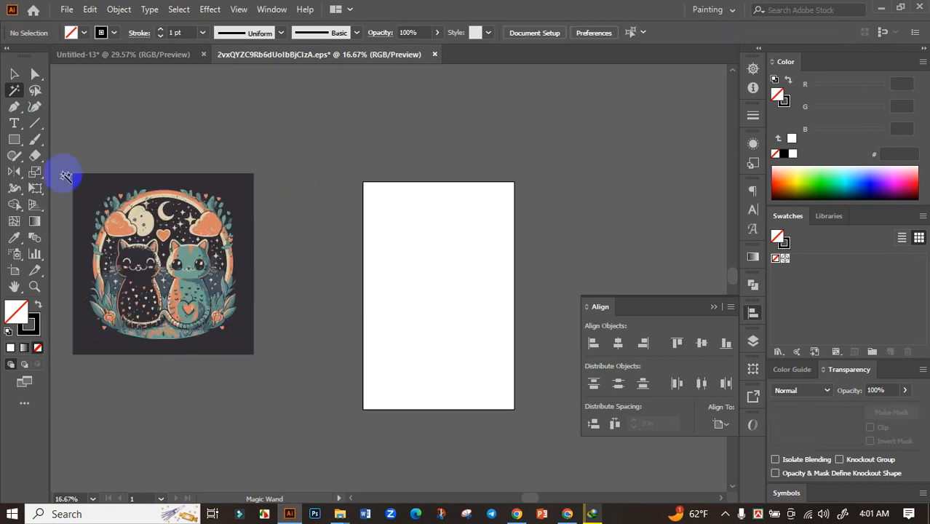
Ungroup the vectorized cat artwork and deselect it.
left_click(14, 73)
left_click_drag(283, 197, 408, 200)
scroll(296, 222, "up", 2)
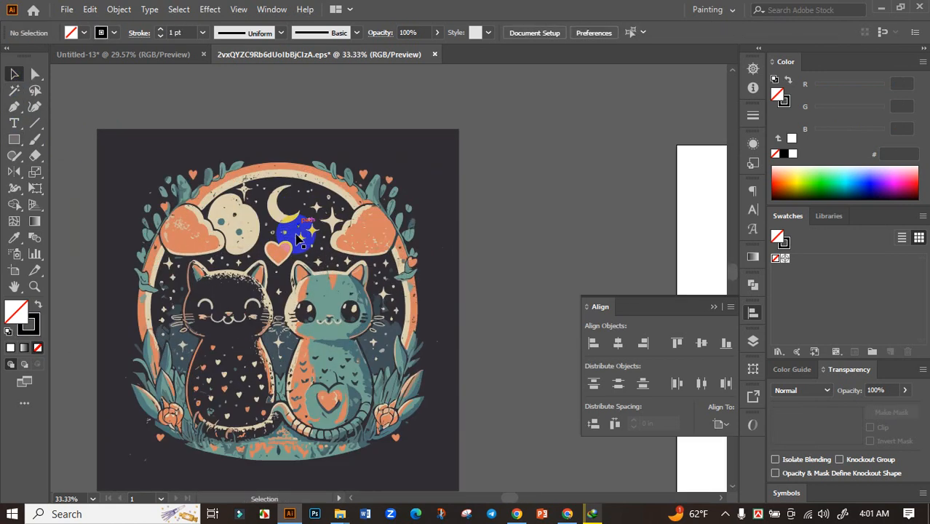
scroll(379, 282, "down", 1)
left_click(391, 284)
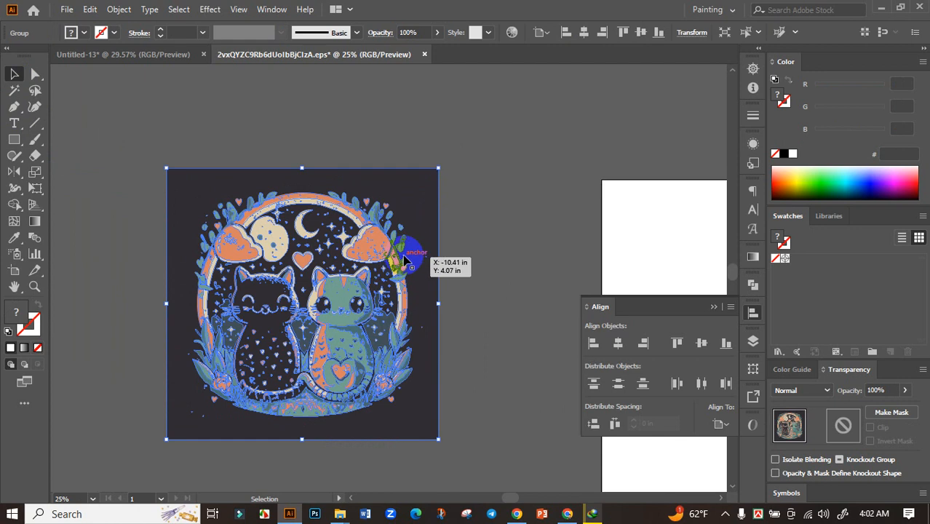
right_click(404, 255)
left_click(453, 371)
left_click(494, 317)
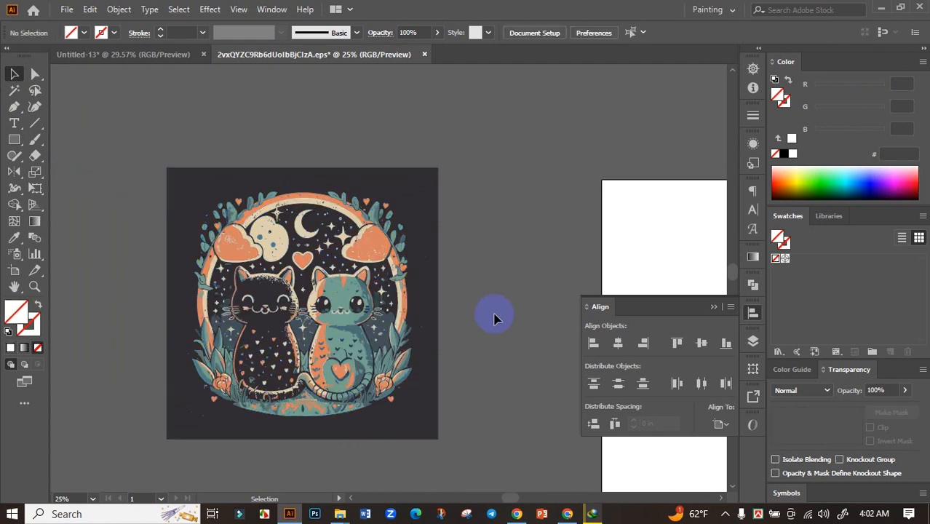
Select all dark background shapes of the artwork with the Magic Wand and delete them.
left_click(13, 90)
left_click(411, 187)
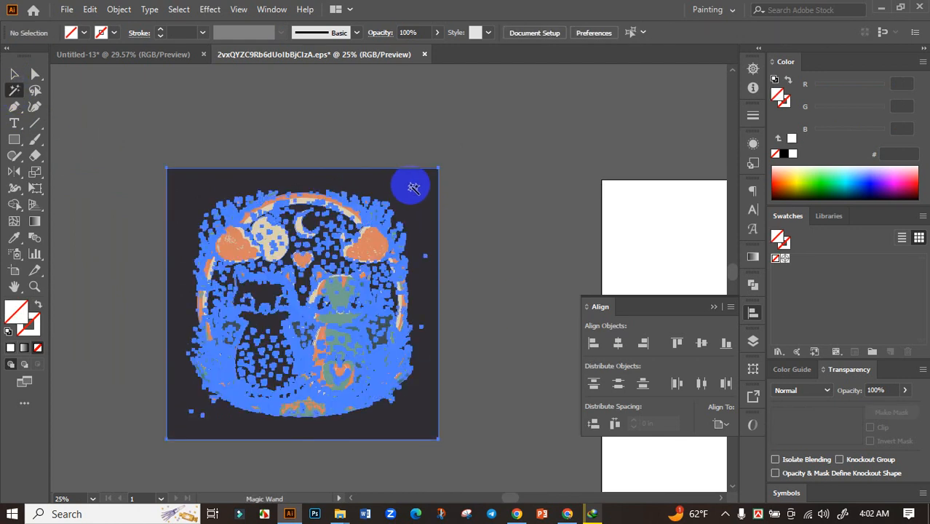
key("Delete")
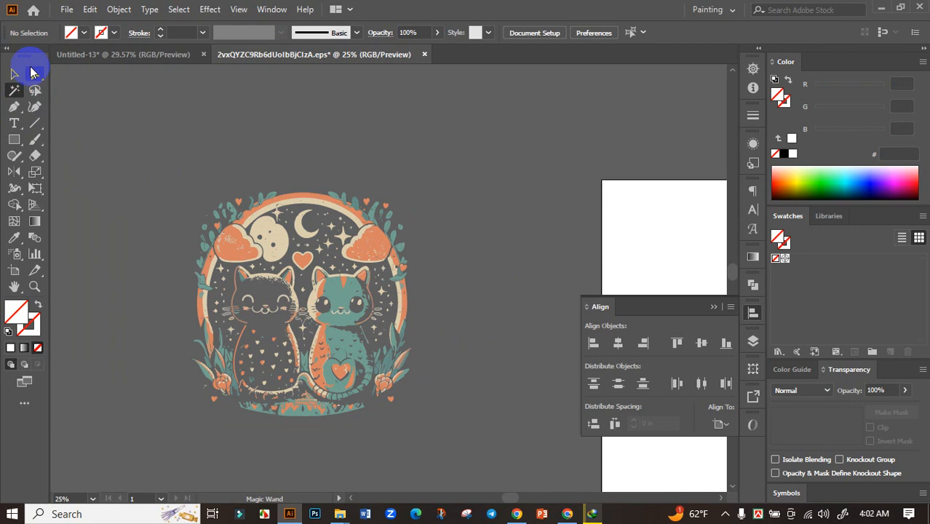
Bring all the remaining cat artwork as one group into the Untitled-13 document and center it horizontally on the dark artboard.
left_click(14, 74)
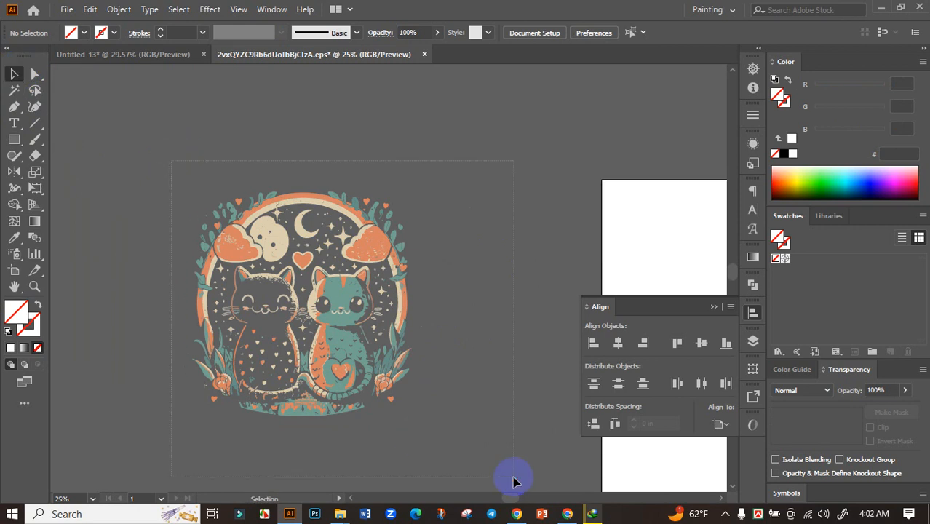
key("ctrl+a")
left_click_drag(332, 261, 493, 294)
left_click(618, 343)
left_click(571, 246)
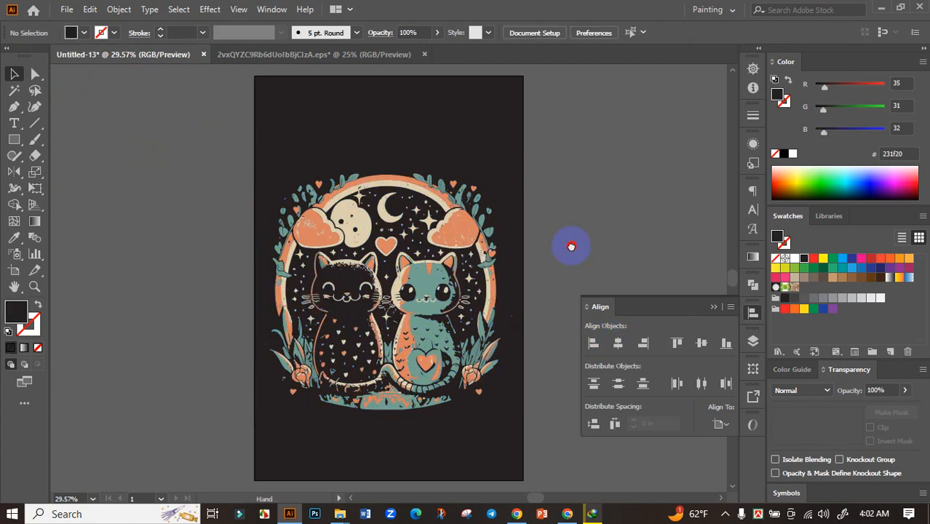
Enlarge the cat artwork slightly and proportionally so it fills more of the artboard's width.
left_click_drag(571, 246, 585, 283)
left_click(469, 262)
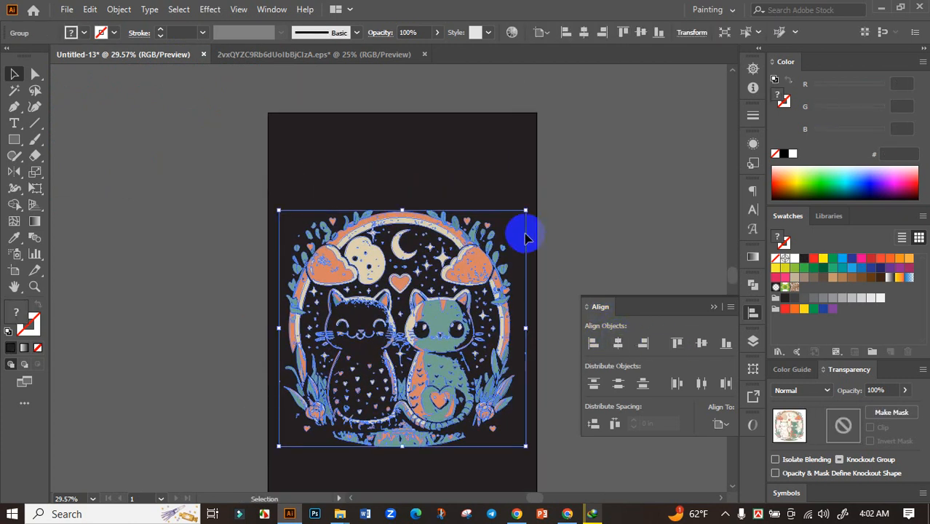
left_click_drag(525, 210, 565, 214)
left_click(606, 243)
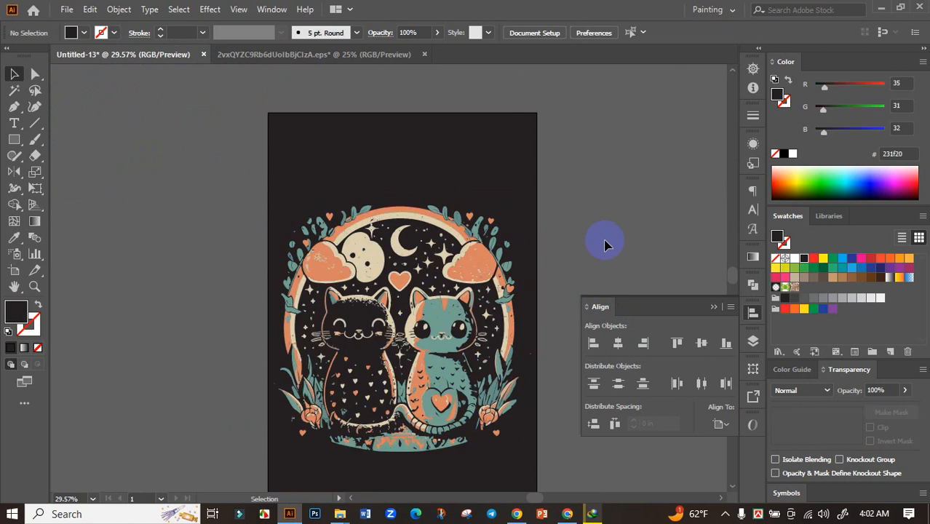
left_click_drag(606, 243, 585, 227)
right_click(588, 225)
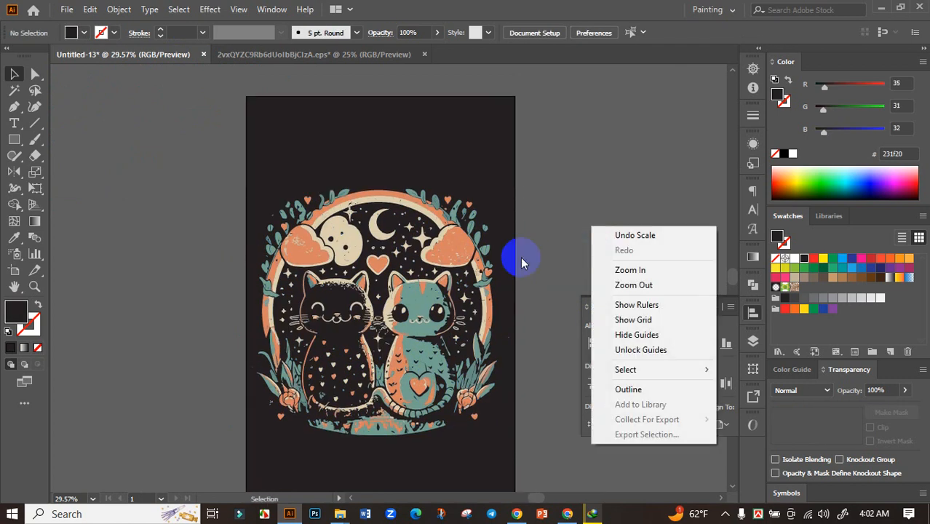
left_click(522, 255)
scroll(535, 256, "down", 2)
scroll(466, 334, "up", 2)
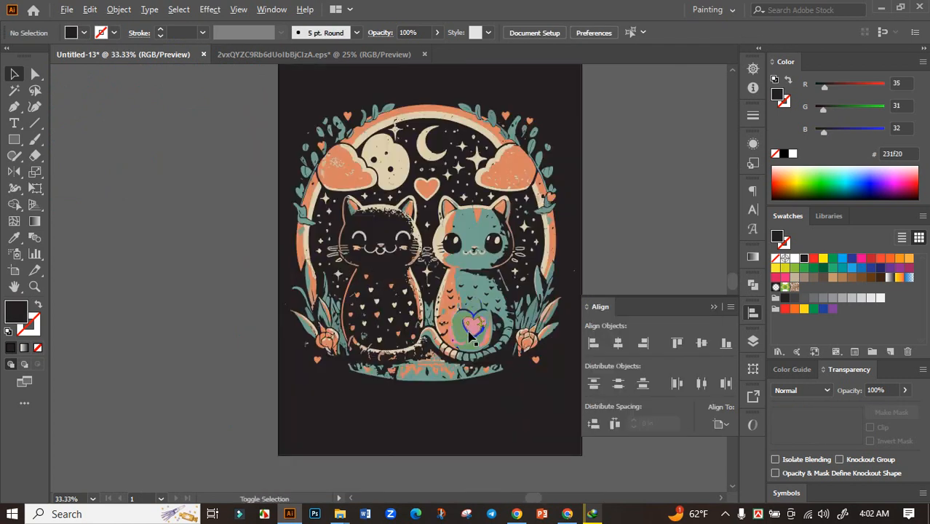
left_click(473, 327)
left_click_drag(579, 244, 584, 245)
left_click(623, 221)
left_click_drag(626, 221, 563, 307)
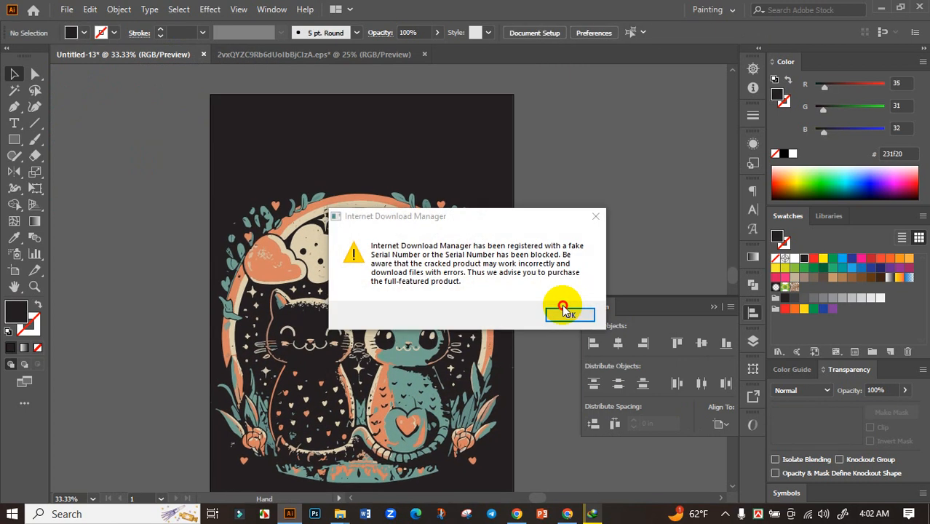
Close the Internet Download Manager warning, switch to ChatGPT in Chrome and copy "Love Bites - but Only Playfully, I Promise!" from the slogan list.
left_click(595, 217)
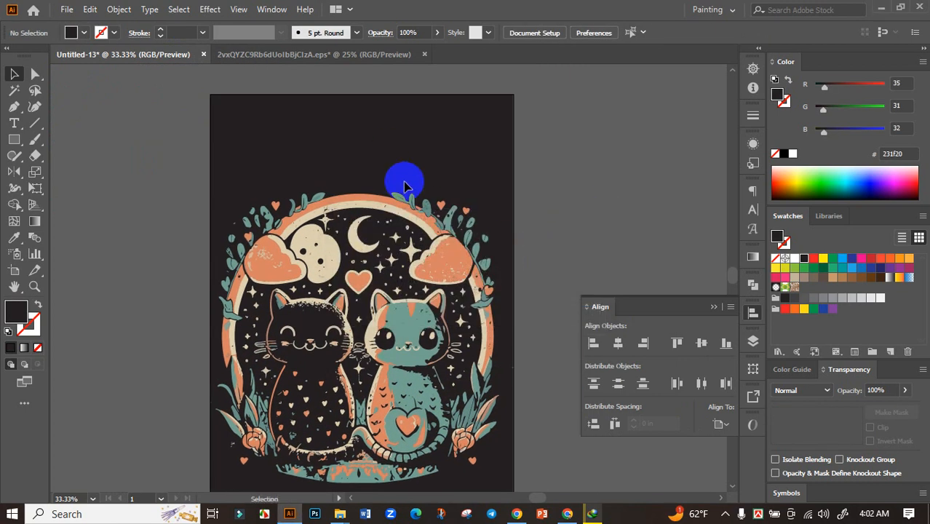
left_click(569, 514)
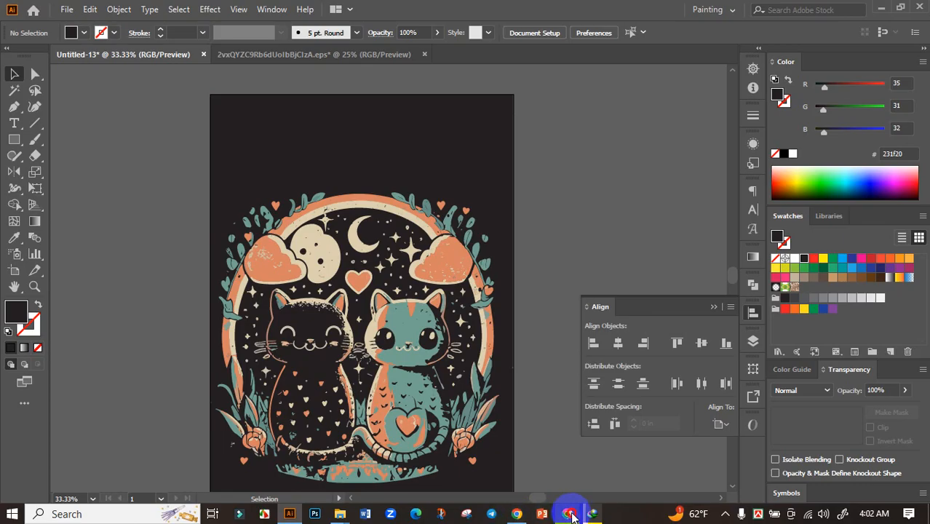
left_click(207, 8)
left_click(166, 9)
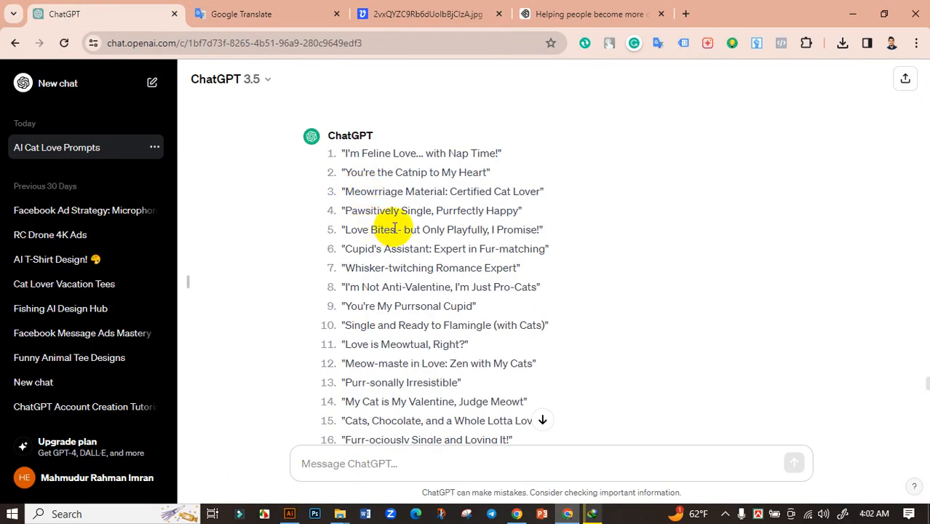
left_click_drag(389, 229, 349, 231)
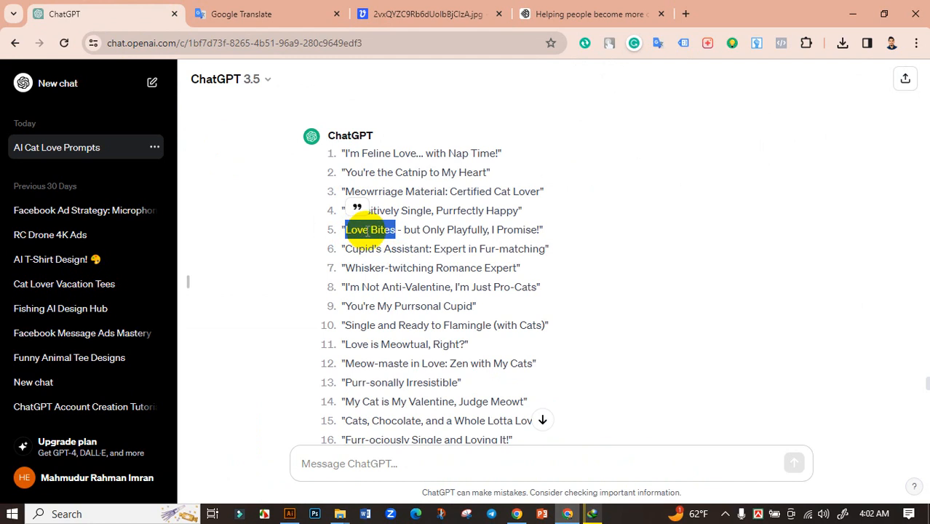
right_click(382, 233)
left_click(533, 224)
left_click_drag(540, 228, 348, 231)
right_click(357, 228)
left_click(413, 247)
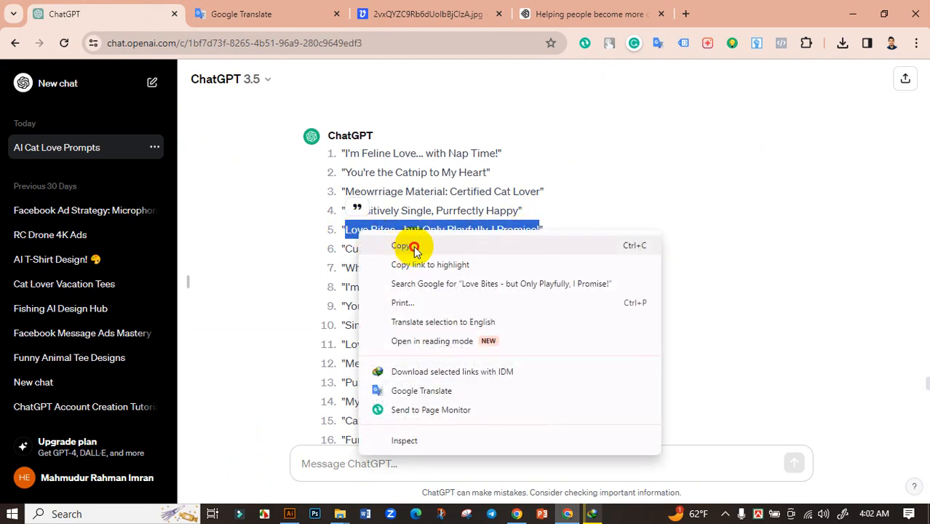
Switch back to Illustrator, paste the slogan as text in the empty area beside the artboard and enlarge it to about 51.6 pt.
left_click(293, 511)
left_click_drag(543, 273, 291, 294)
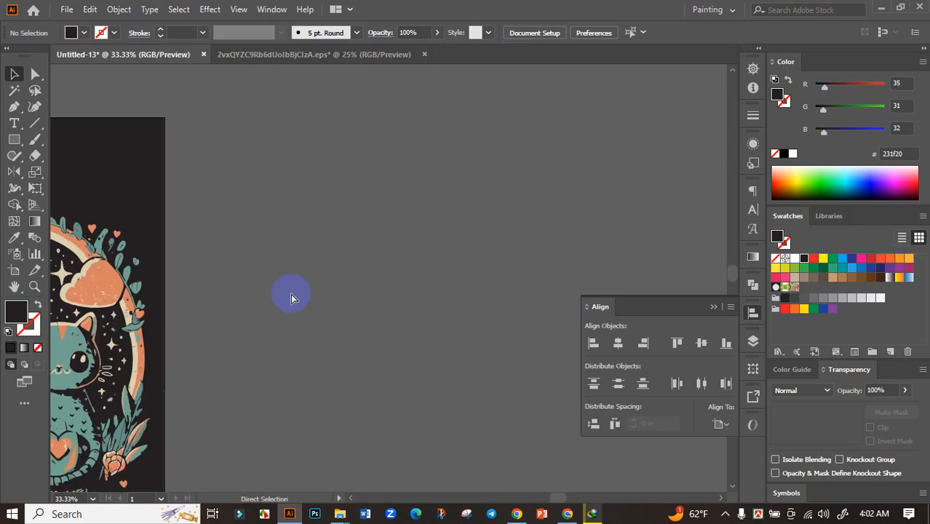
key("ctrl+v")
left_click_drag(422, 283, 653, 442)
Cut the words "Love Bites" out of the slogan and paste them as a separate text object above the remaining words.
double_click(428, 285)
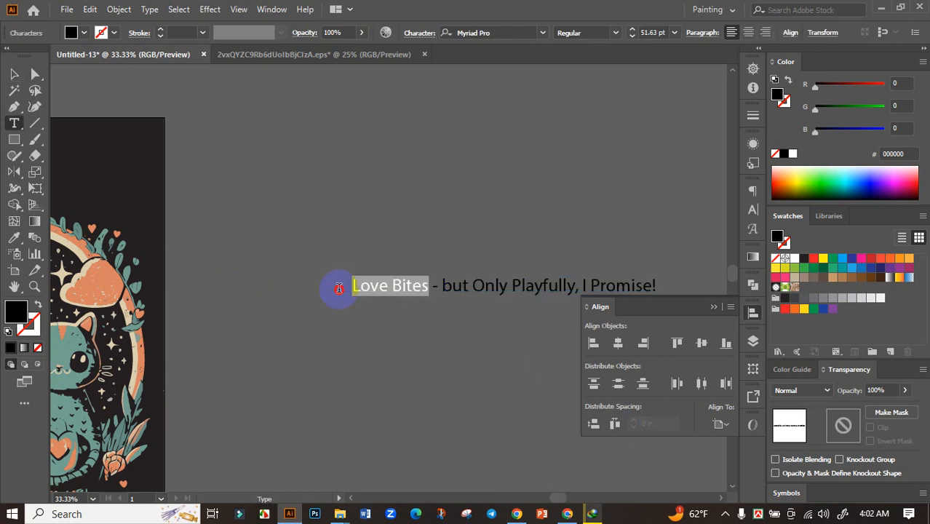
key("ctrl+x")
left_click(14, 74)
left_click(446, 218)
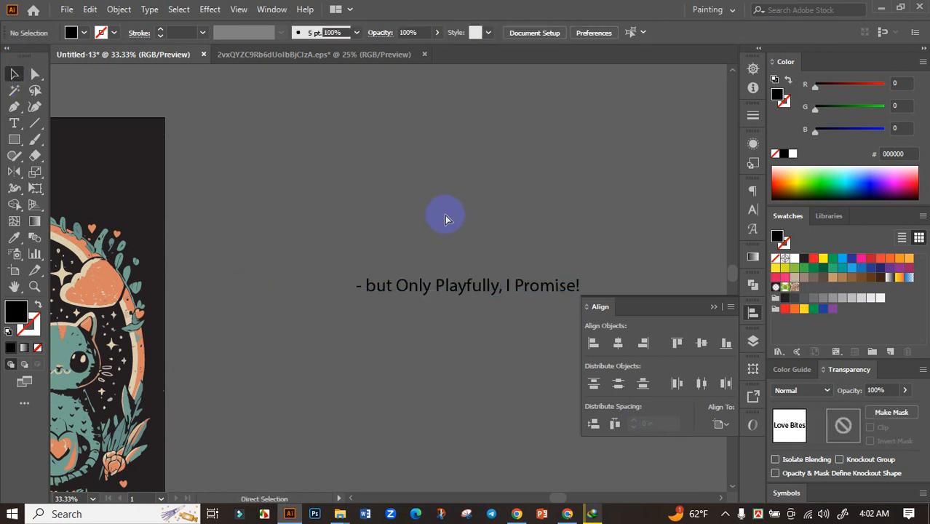
key("ctrl+v")
left_click_drag(361, 273, 284, 213)
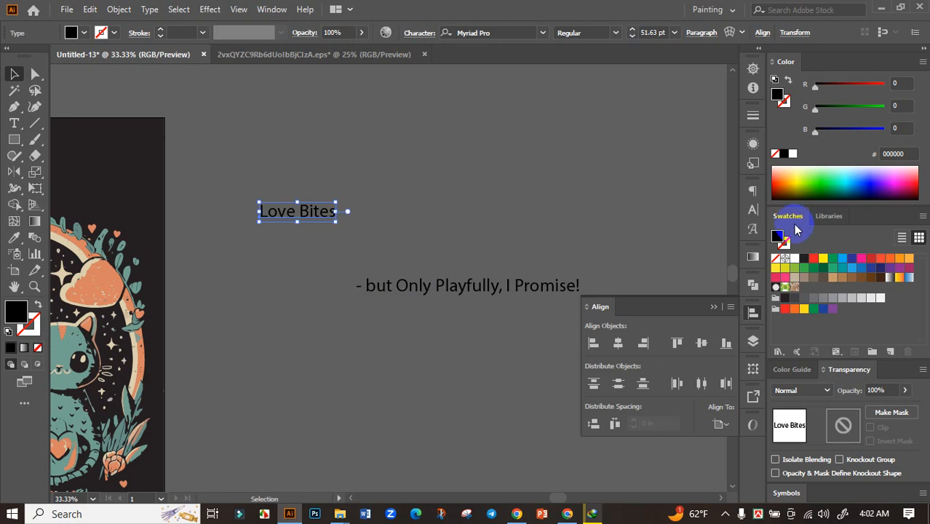
Set the "Love Bites" text to the Anja Eliane font and fill it with white.
left_click(542, 33)
left_click(630, 141)
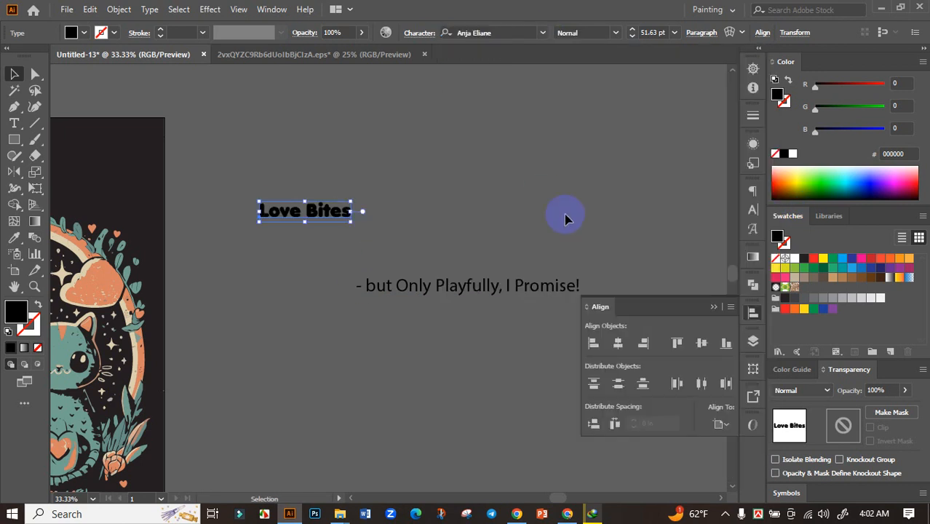
left_click(792, 258)
left_click(641, 228)
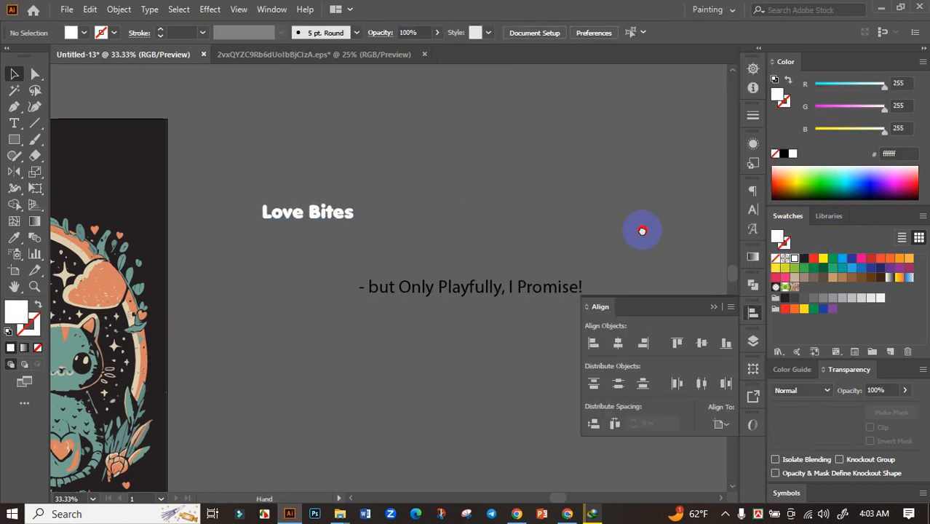
Enlarge the "Love Bites" text to about 117.5 pt and center it horizontally above the cat artwork on the dark artboard.
scroll(615, 231, "left", 5)
left_click(575, 227)
mouse_move(575, 228)
left_mouse_down()
mouse_move(249, 146)
mouse_move(376, 157)
mouse_move(318, 158)
mouse_move(325, 176)
mouse_move(364, 165)
left_mouse_up()
left_click(638, 342)
left_click(517, 220)
left_click(313, 158)
left_click(479, 199)
left_click_drag(515, 232, 416, 196)
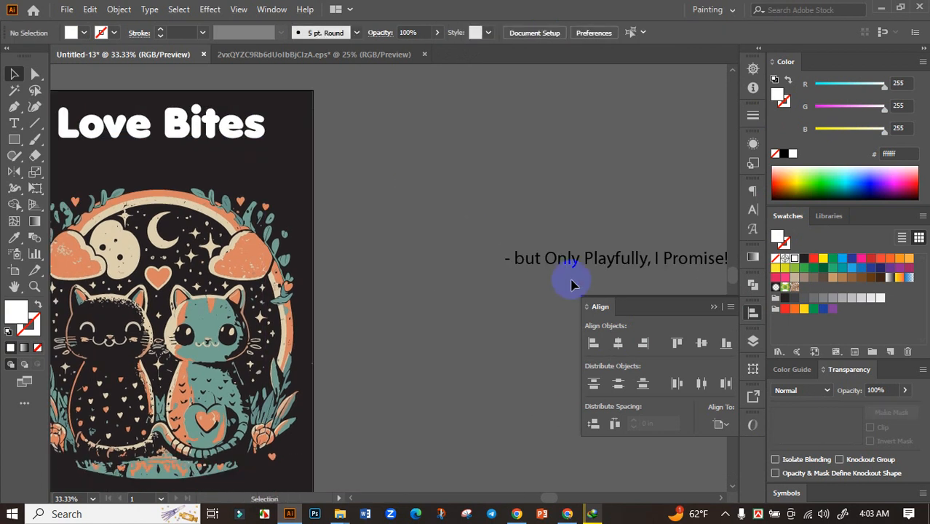
Cut "but Only Playfully" out of the remaining slogan and paste it as a separate text object beside the artboard.
double_click(535, 268)
left_click_drag(514, 259, 645, 263)
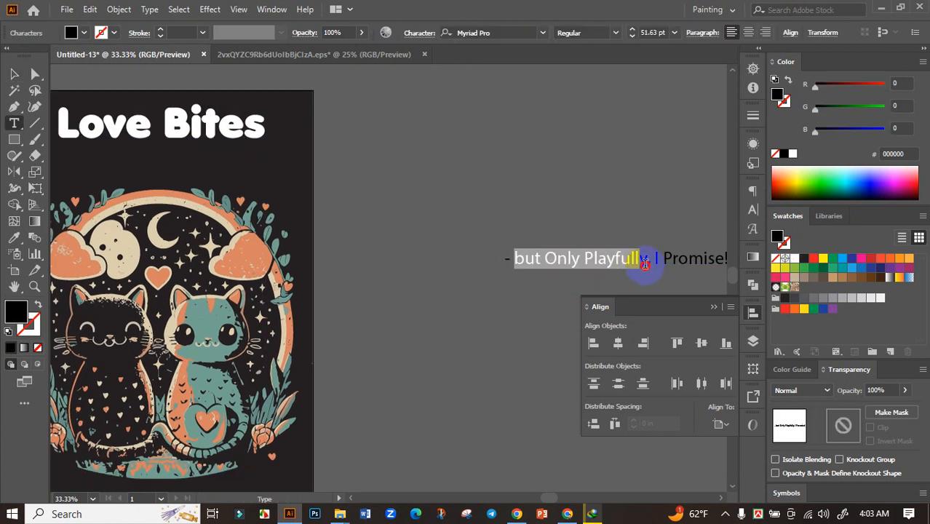
key("BackSpace")
left_click(14, 74)
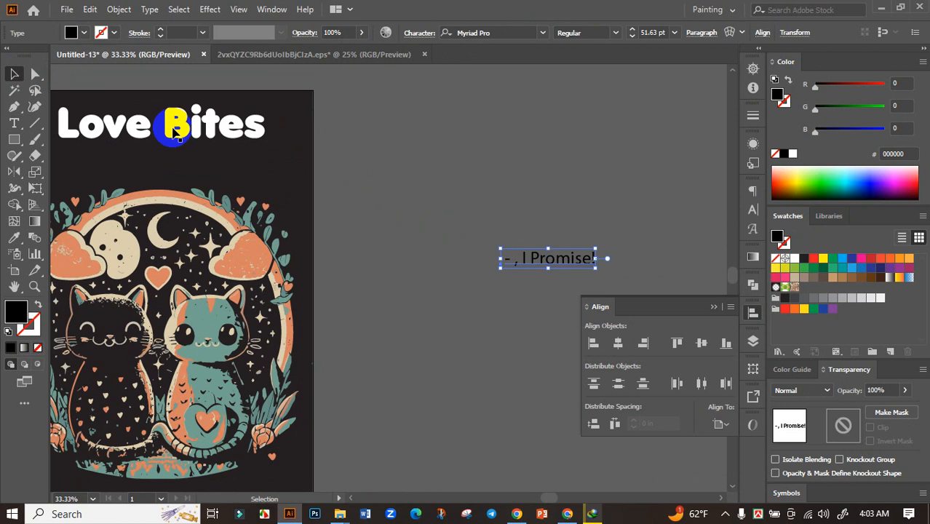
left_click(466, 219)
key("ctrl+v")
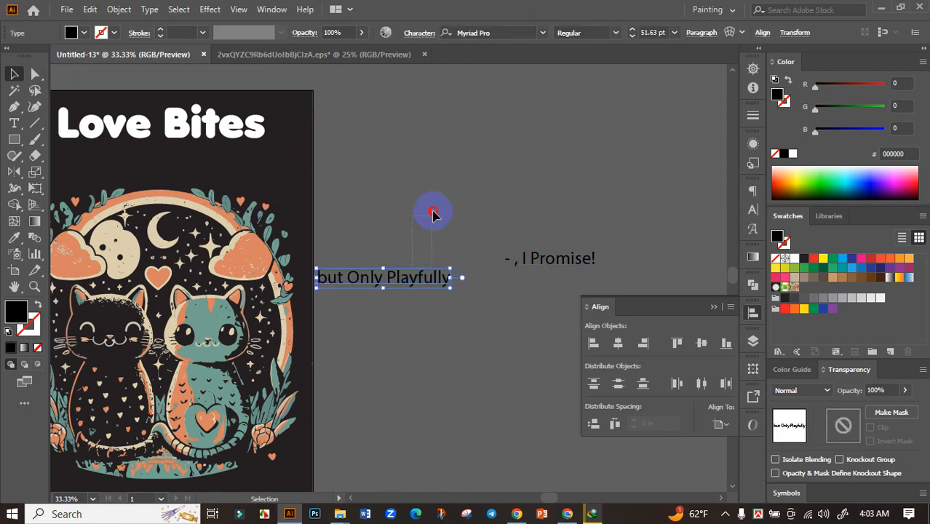
left_click_drag(422, 285, 438, 207)
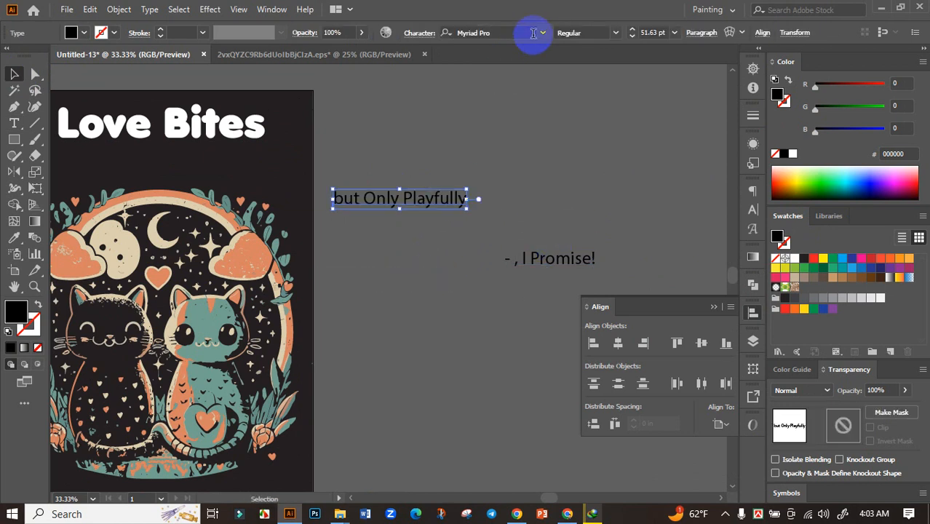
Set the "but Only Playfully" text to the Anja Eliane font and move it onto the artboard beneath "Love Bites".
left_click(542, 33)
left_click(640, 102)
left_click(542, 154)
left_click_drag(460, 165, 659, 168)
left_click_drag(637, 204, 378, 176)
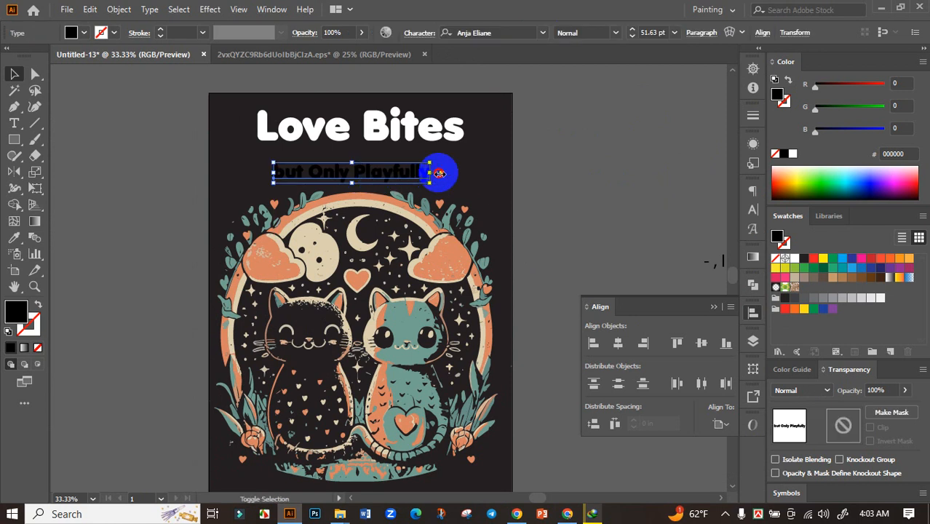
Enlarge the "but Only Playfully" line to about 72.7 pt and fill it with white.
left_click_drag(439, 173, 462, 172)
left_click(795, 258)
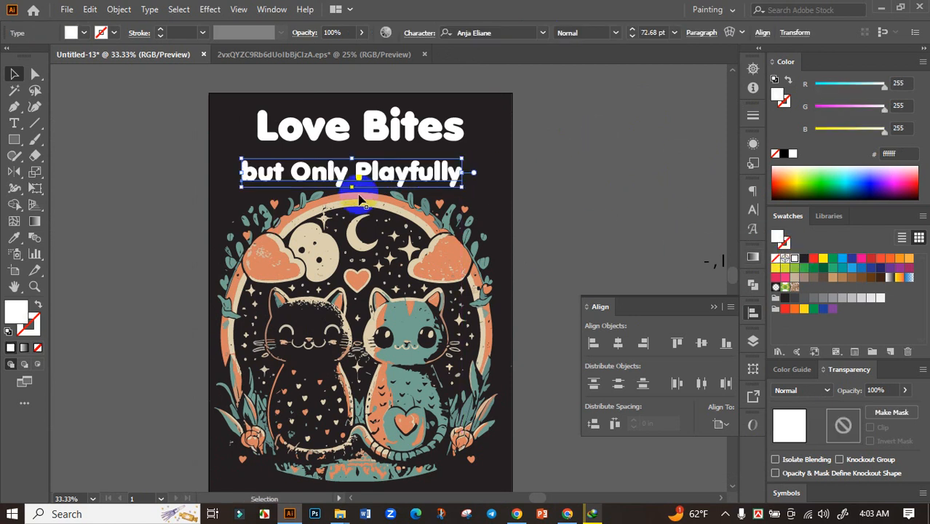
Capitalize the first letter of the second line so it reads "But Only Playfully".
double_click(251, 172)
left_click_drag(255, 175, 240, 172)
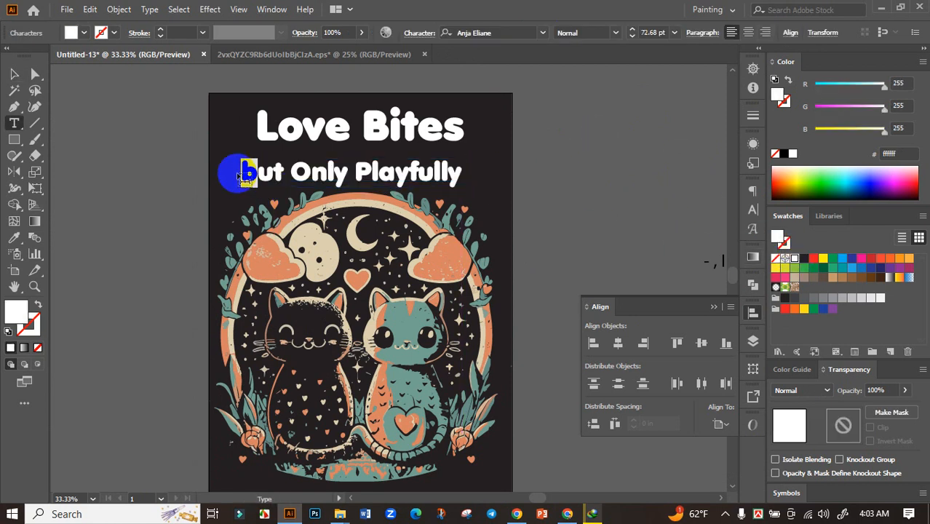
type("B")
left_click(14, 73)
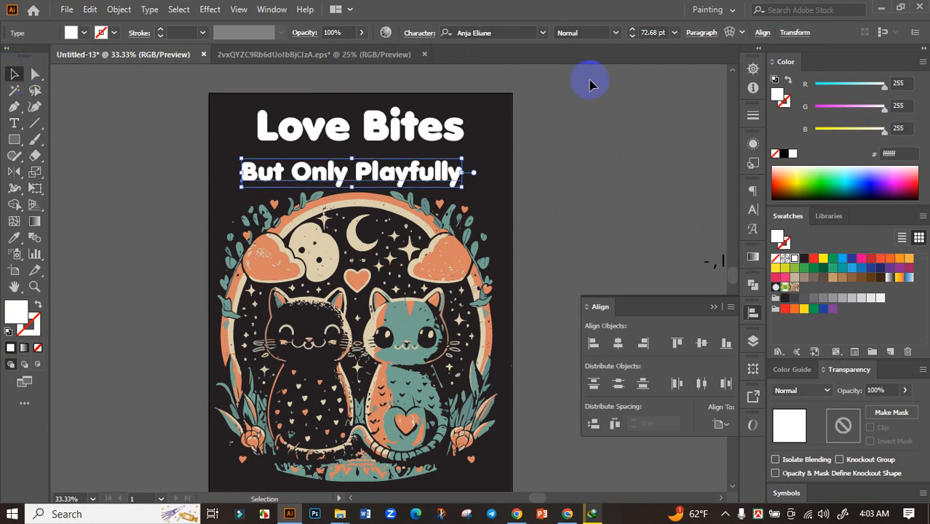
Warp the "But Only Playfully" line with a horizontal Arc at 23% bend and move it down toward the artwork's arch.
left_click(730, 32)
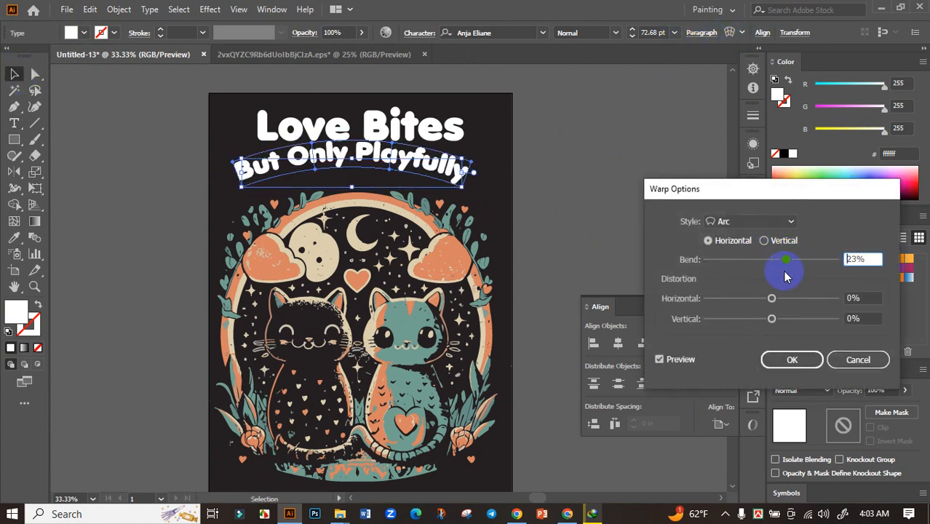
left_click(792, 359)
scroll(397, 160, "up", 2)
left_click_drag(399, 161, 403, 183)
Widen the arched "But Only Playfully" text to about 10.66 in and lower it to follow the top of the cat artwork's arch.
left_click_drag(571, 193, 603, 202)
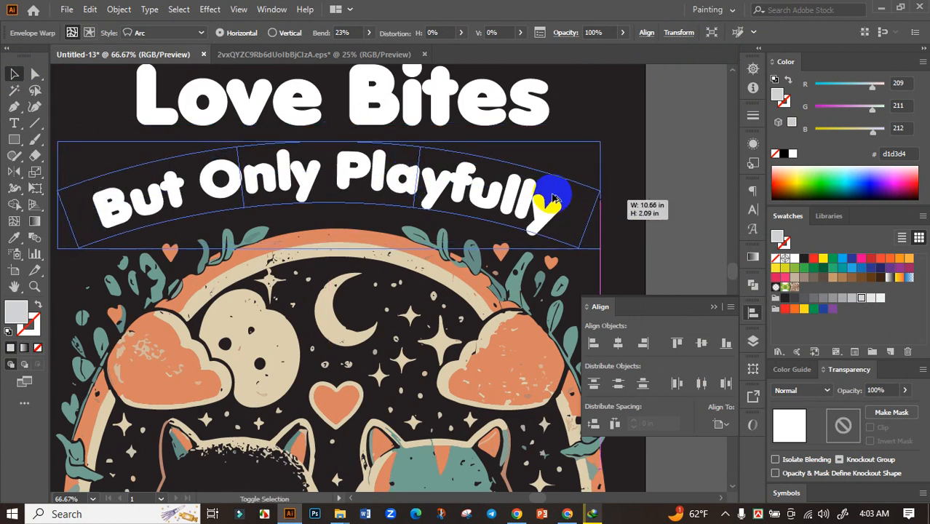
left_click_drag(438, 180, 435, 195)
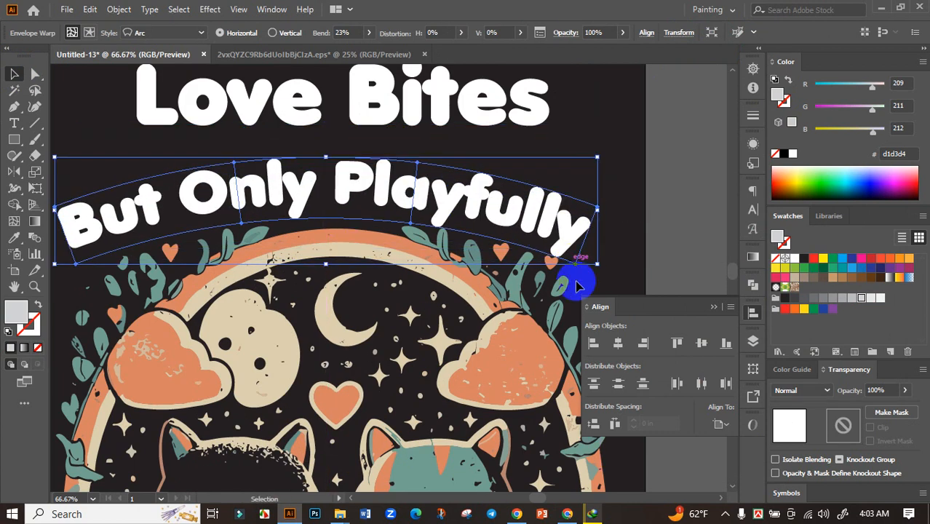
scroll(441, 275, "down", 3)
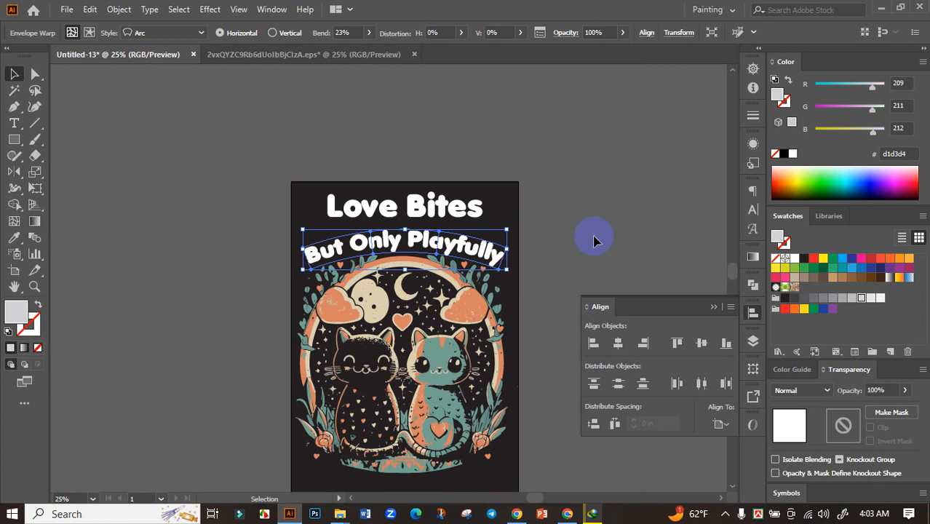
left_click(594, 238)
Nudge the arched "But Only Playfully" text slightly left and down to fit evenly over the artwork's arch.
scroll(426, 234, "up", 2)
left_click(558, 237)
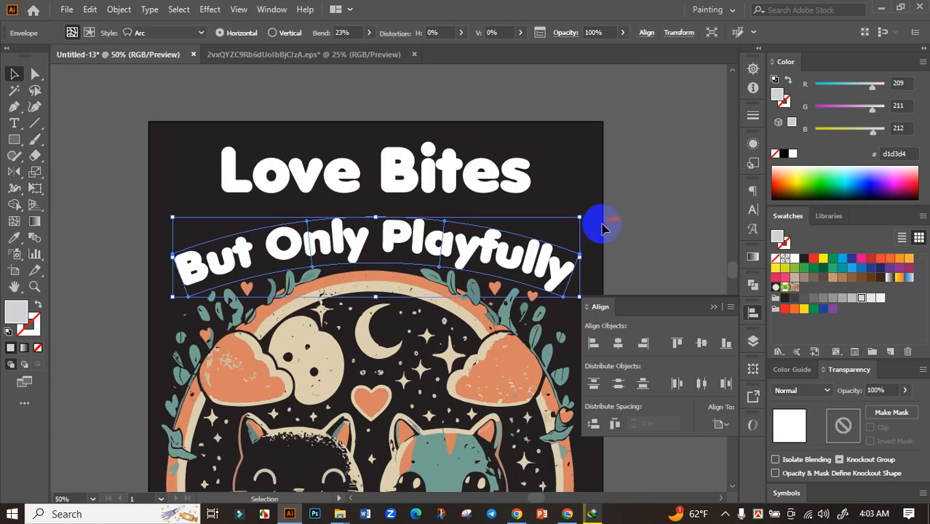
key("Left")
key("Left")
key("Left")
key("Left")
key("Down")
key("Down")
key("Down")
key("Down")
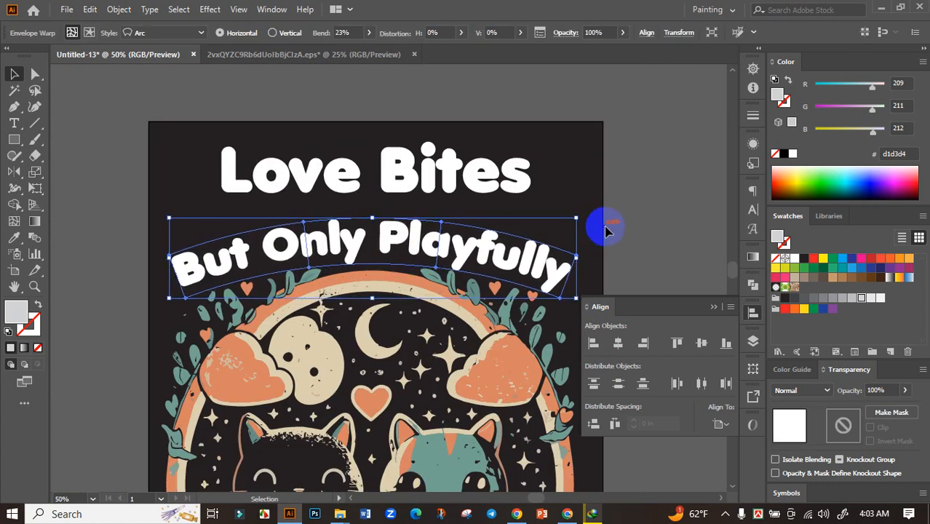
key("Up")
key("Up")
key("Up")
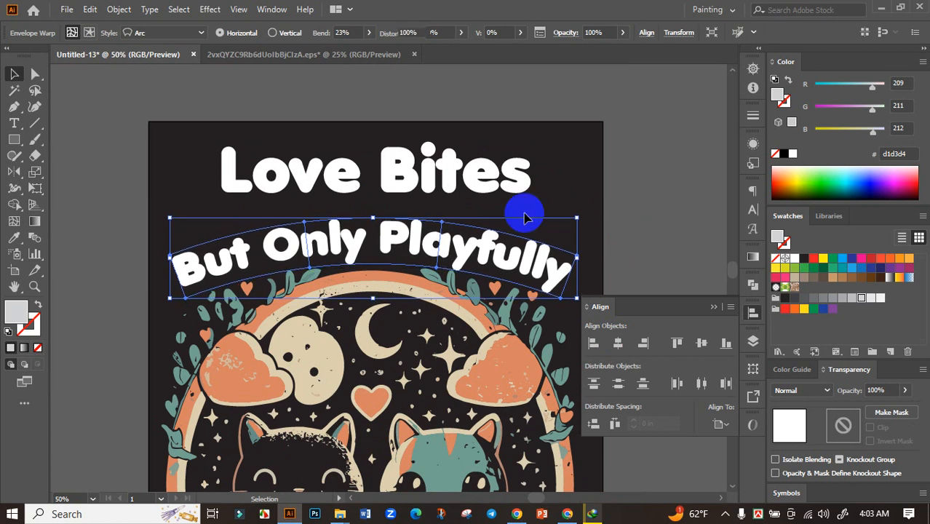
Move the "Love Bites" headline down closer to the arched line.
left_click_drag(417, 172, 422, 187)
scroll(422, 186, "down", 1)
left_click(550, 201)
scroll(424, 184, "up", 1)
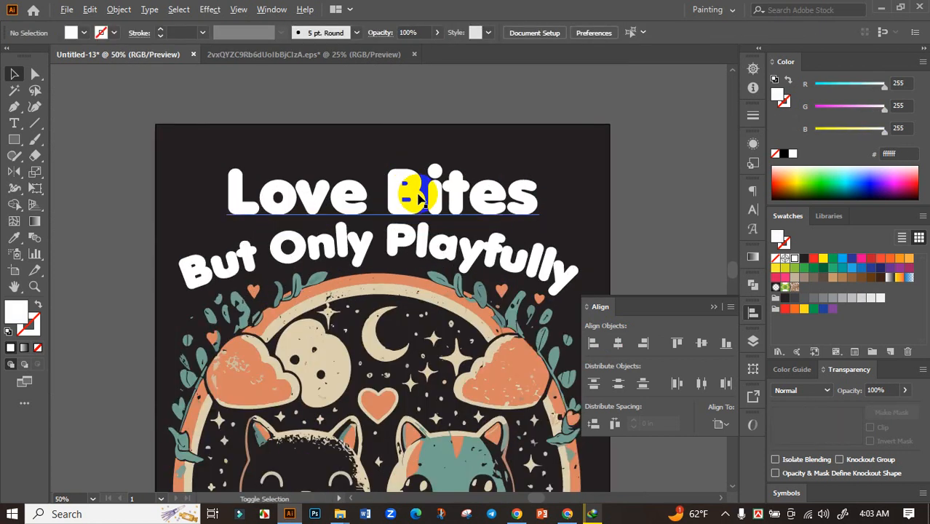
Color the "Love Bites" headline with the orange sampled from the cloud in the artwork using the Eyedropper.
left_click(418, 195)
left_click(14, 237)
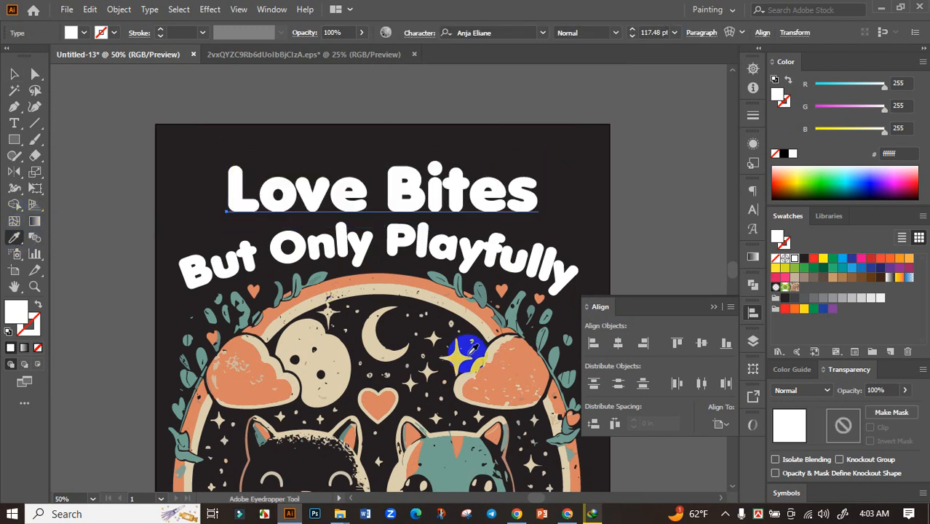
left_click(521, 358)
left_click(14, 74)
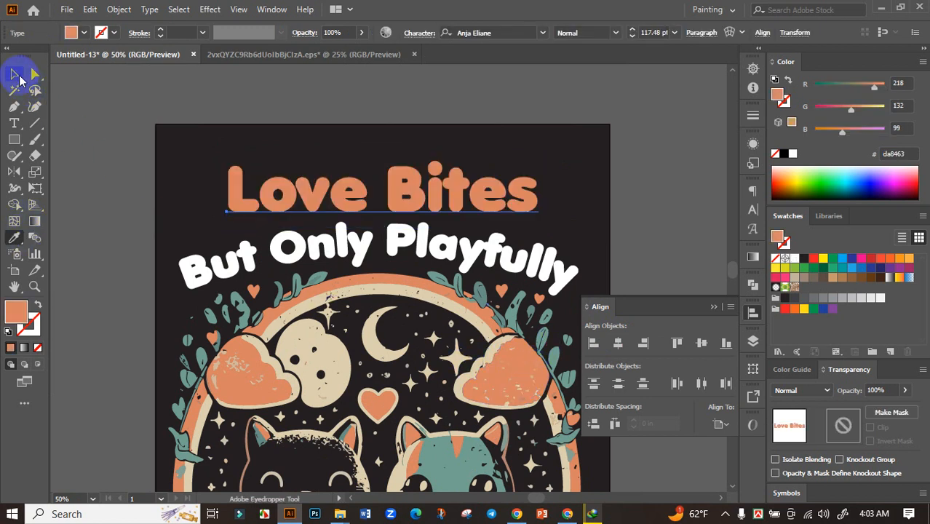
left_click(153, 113)
Edit the leftover slogan text beside the artboard so it reads only "I Promise!".
scroll(155, 145, "down", 2)
left_click_drag(428, 210, 461, 175)
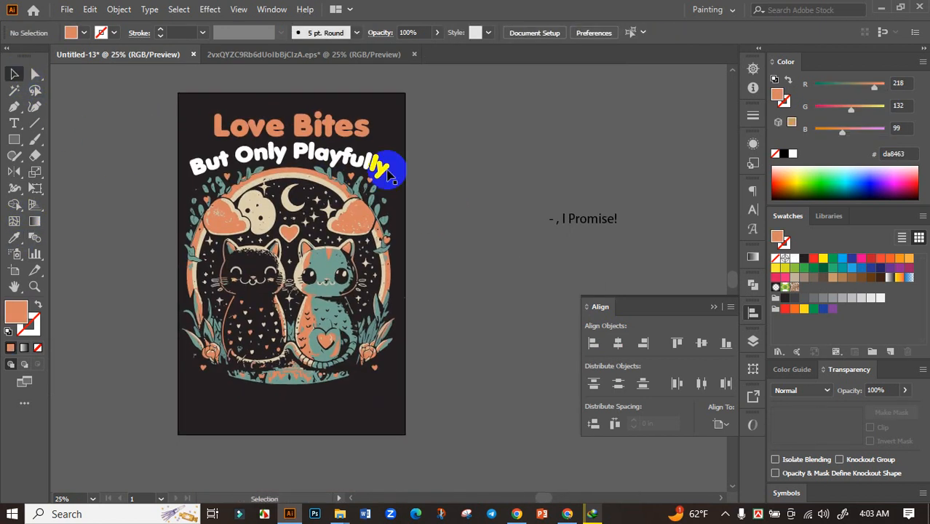
scroll(305, 124, "up", 1)
left_click(324, 130)
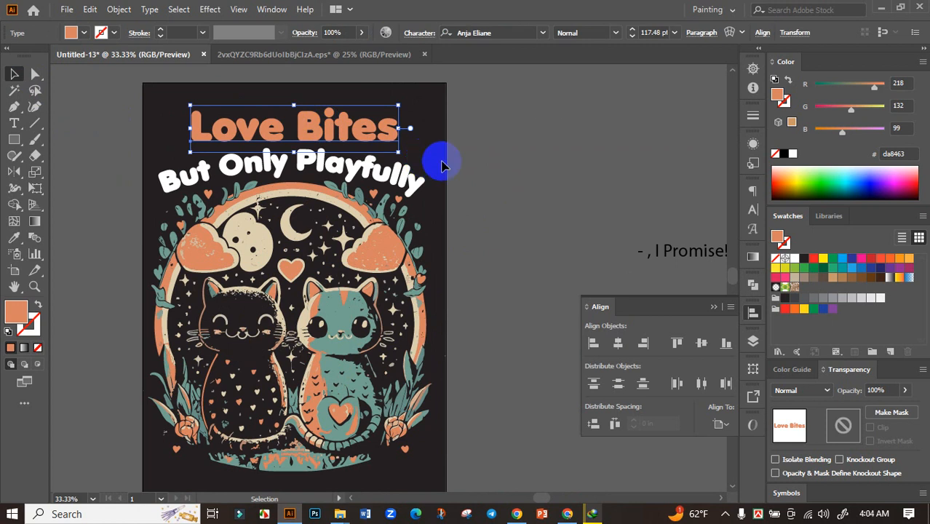
left_click(515, 176)
left_click_drag(613, 232, 360, 155)
left_click(446, 179)
double_click(409, 173)
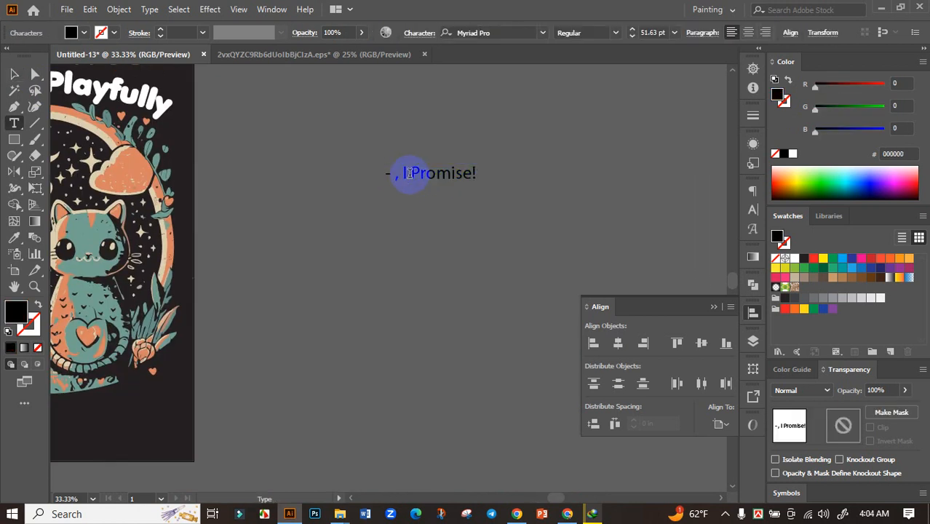
key("BackSpace")
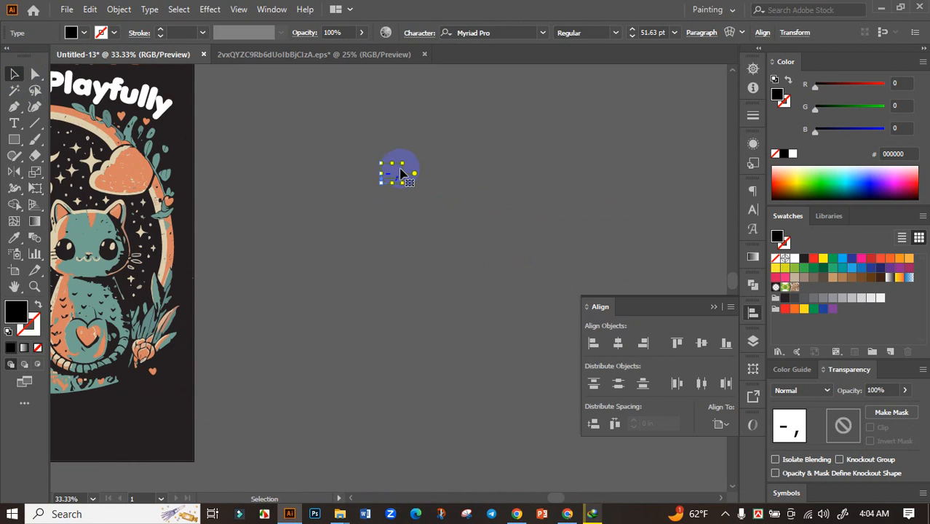
key("Delete")
left_click_drag(263, 287, 492, 181)
type("I Promise!")
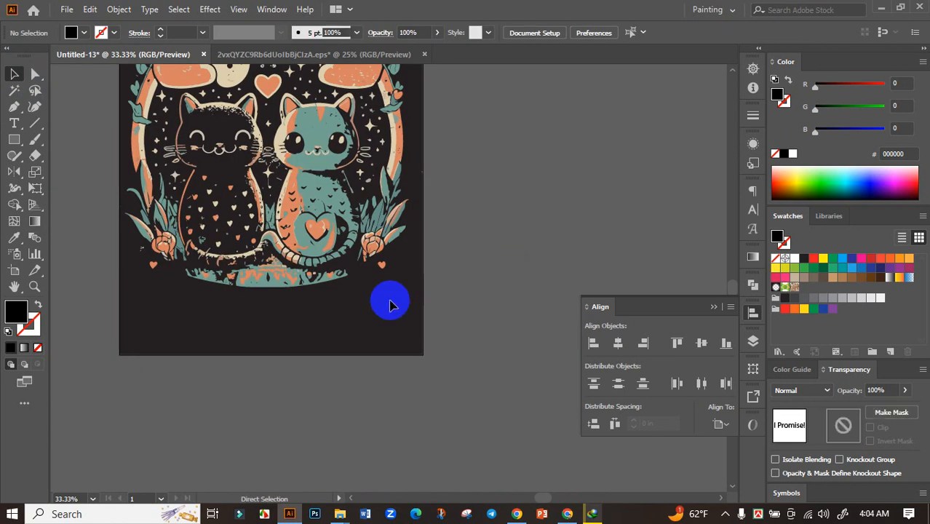
Move the "I Promise!" text below the cat artwork and set it in the Anja Eliane font with a white fill.
left_click_drag(390, 301, 300, 300)
left_click(542, 32)
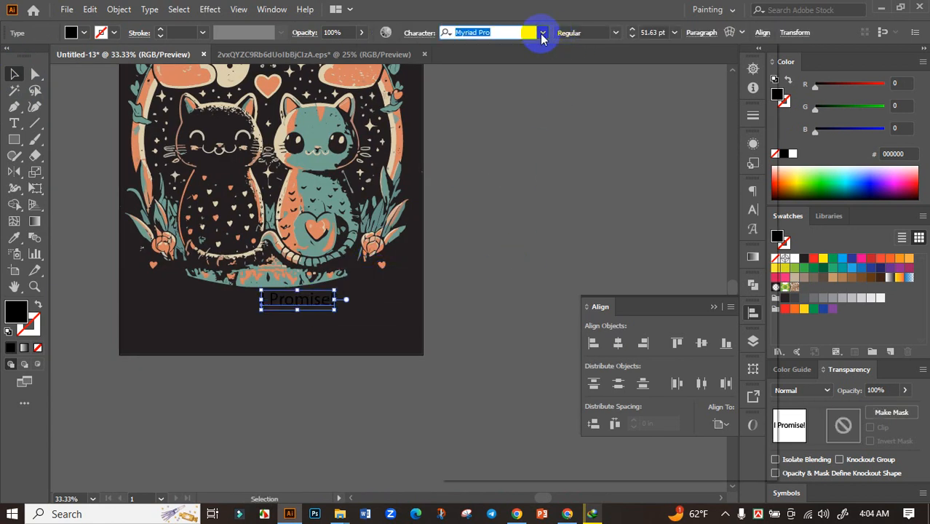
left_click(613, 95)
left_click(794, 260)
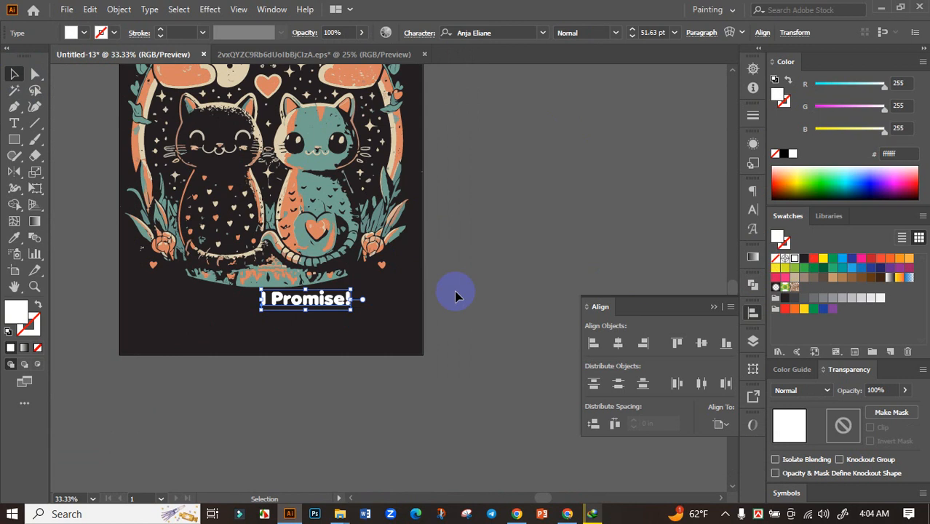
Enlarge the "I Promise!" text to about 133 pt and center it horizontally under the artwork.
left_click_drag(334, 300, 469, 324)
scroll(473, 320, "down", 2)
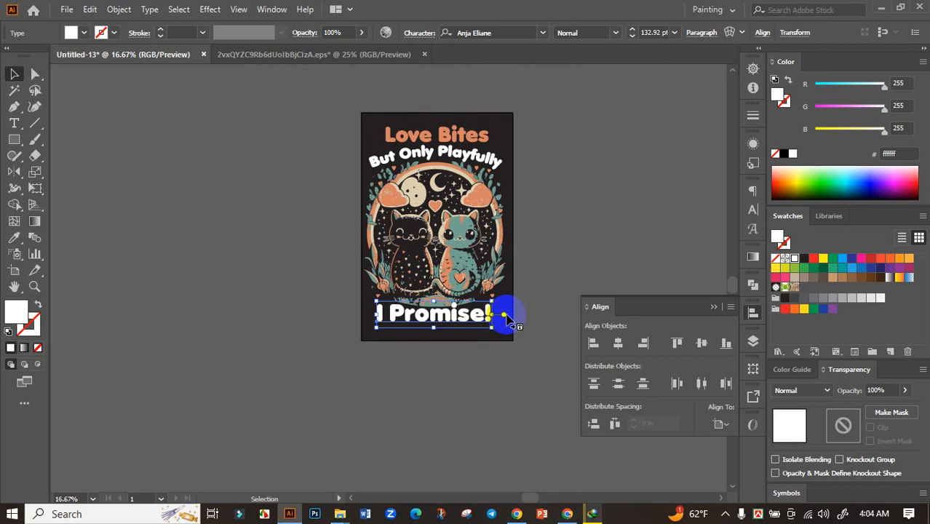
left_click(617, 344)
scroll(443, 328, "up", 2)
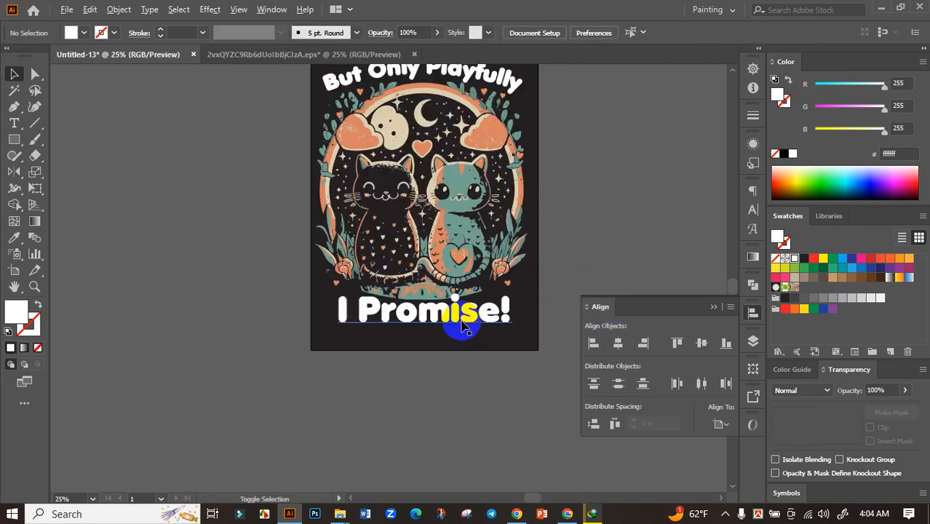
left_click(584, 233)
scroll(546, 232, "up", 5)
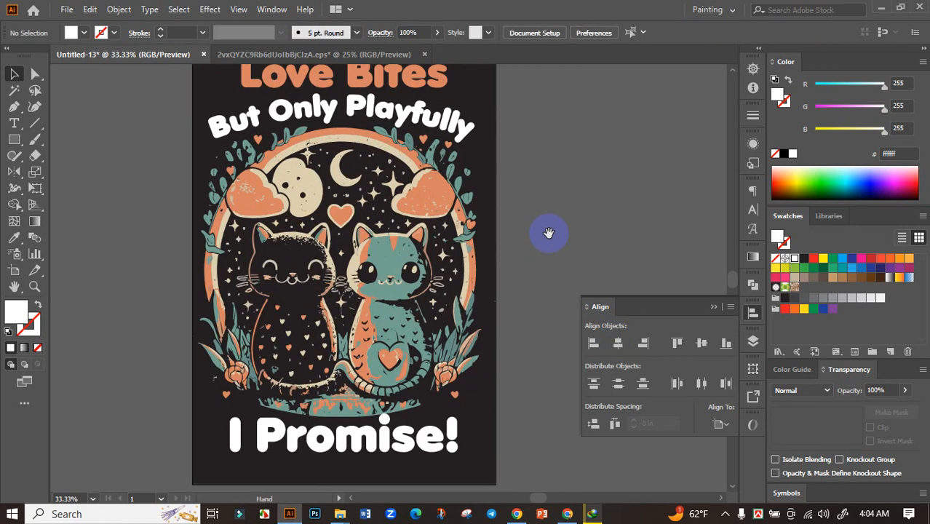
scroll(435, 185, "up", 2)
left_click_drag(486, 240, 508, 316)
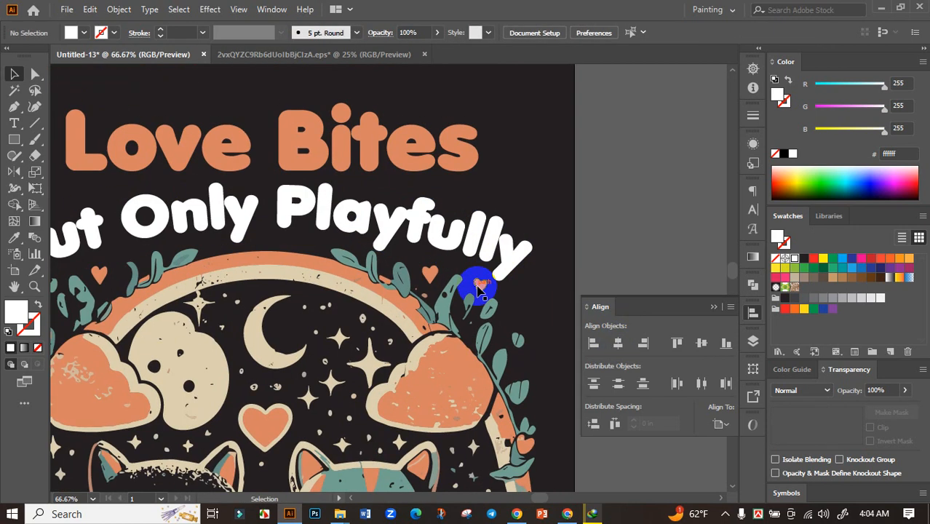
left_click_drag(482, 284, 494, 228, "alt")
key("ctrl+z")
left_click(591, 241)
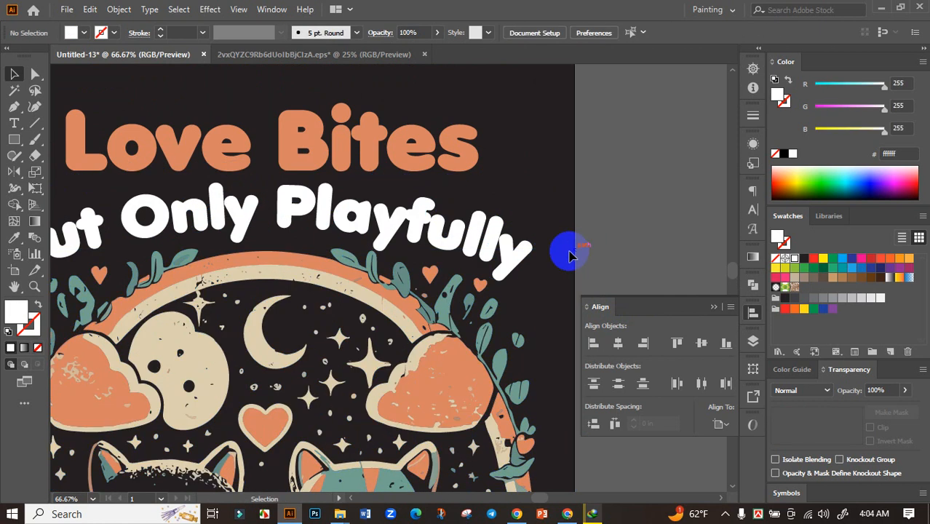
Expand the three slogan lines into shapes and center them horizontally.
scroll(571, 254, "down", 2)
left_click(502, 248)
left_click(484, 200, "shift")
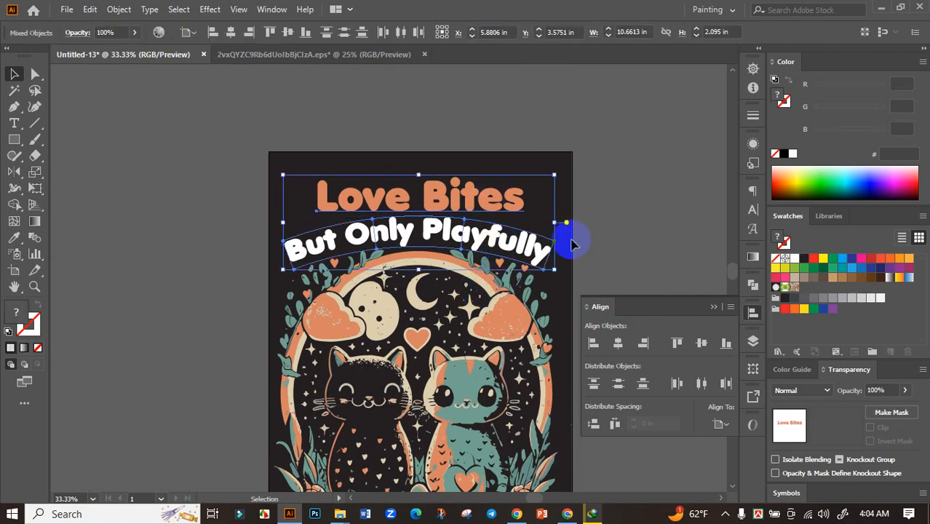
scroll(509, 211, "down", 4)
left_click(369, 417, "shift")
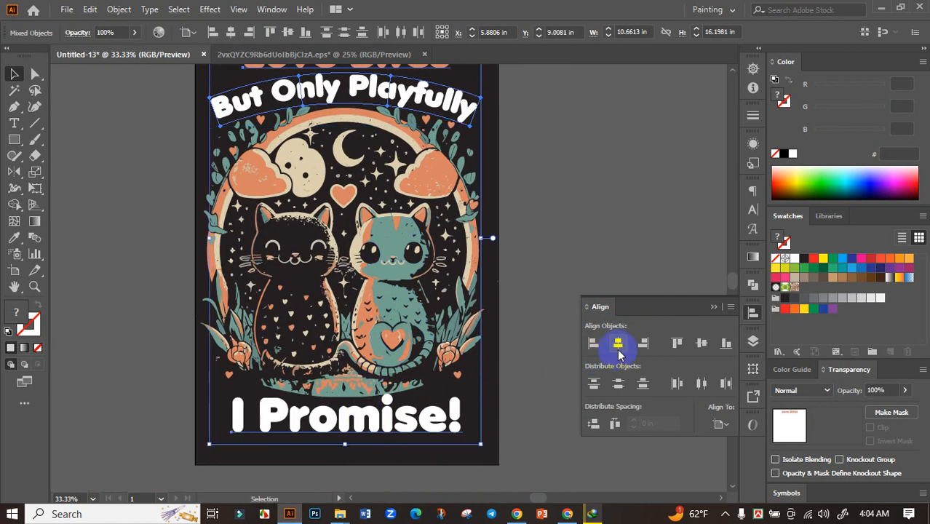
left_click(119, 9)
left_click(187, 162)
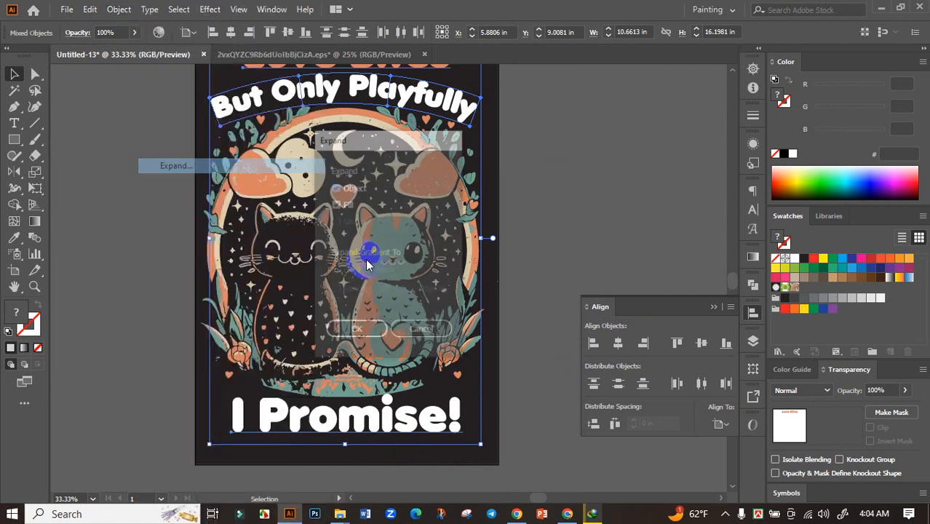
left_click(356, 331)
left_click(630, 367)
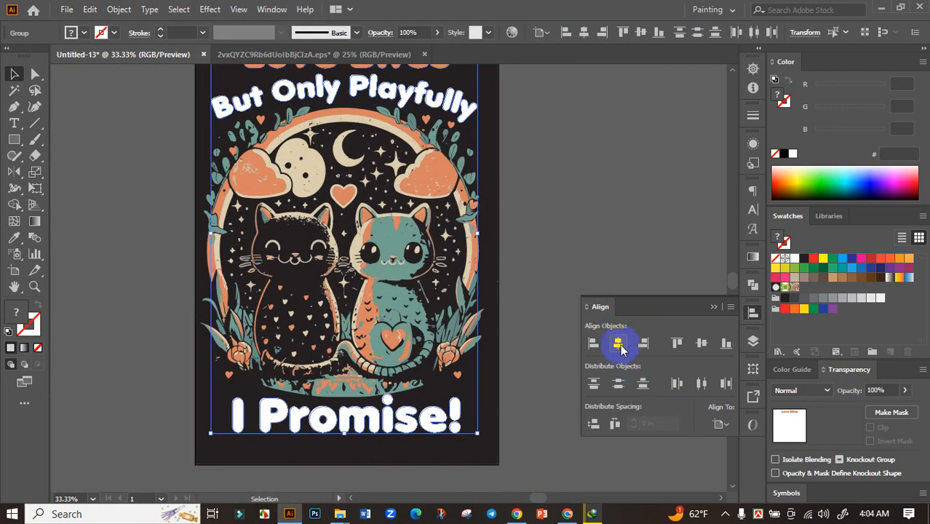
Duplicate the small orange heart into a curved row of five hearts above the end of the "But Only Playfully" line.
left_click(539, 243)
scroll(535, 251, "down", 2)
scroll(436, 218, "up", 3)
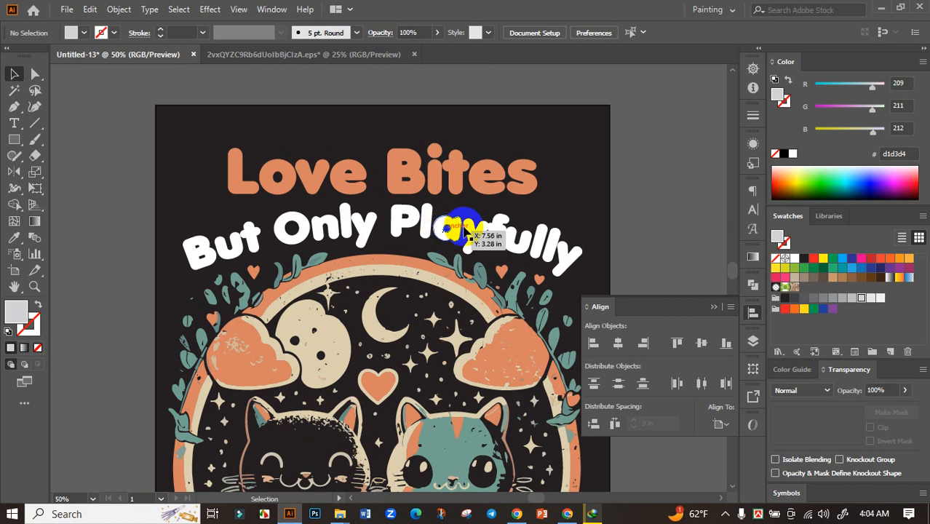
left_click_drag(518, 228, 550, 254)
left_click(453, 277)
right_click(451, 279)
left_click(513, 159)
left_click(555, 205)
scroll(451, 276, "up", 2)
left_click_drag(554, 255, 573, 281)
scroll(574, 268, "down", 2)
left_click(618, 247)
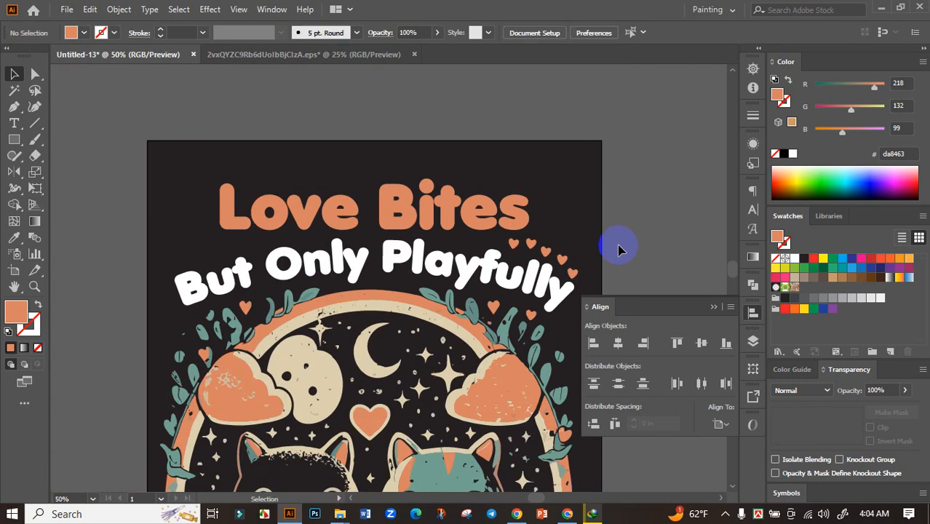
Copy the row of hearts and place it mirrored above the start of the arched "But Only Playfully" line.
left_click_drag(604, 233, 655, 241)
left_click_drag(569, 256, 215, 237)
scroll(307, 251, "up", 2)
scroll(247, 278, "down", 3)
left_click(150, 279)
scroll(149, 280, "down", 2)
left_click_drag(235, 270, 282, 258)
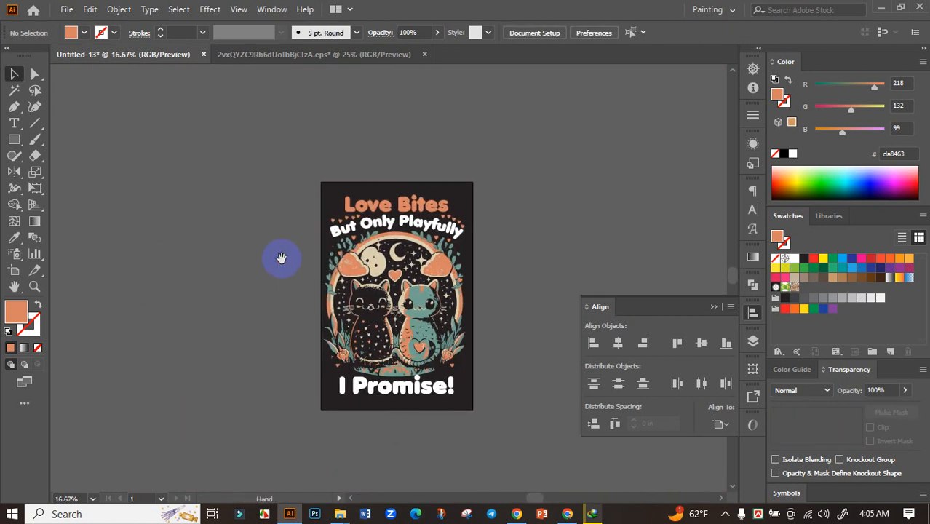
scroll(382, 386, "up", 1)
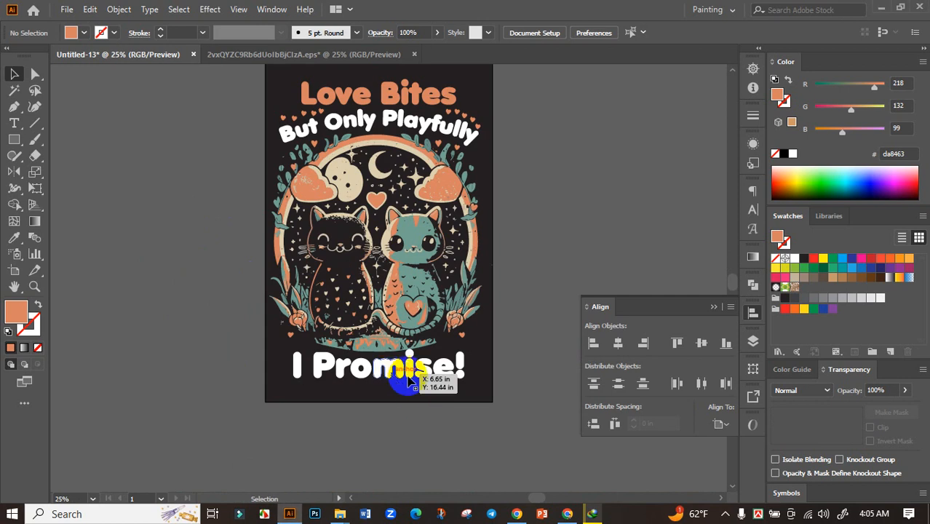
Color the "I Promise!" line with the orange of the "Love Bites" headline using the Eyedropper.
left_click(416, 378)
left_click(14, 237)
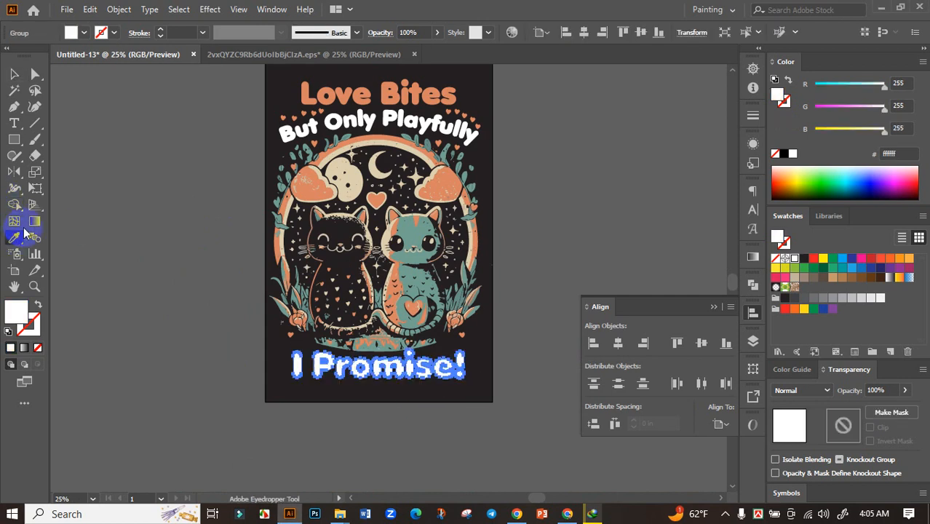
left_click(342, 93)
left_click(14, 74)
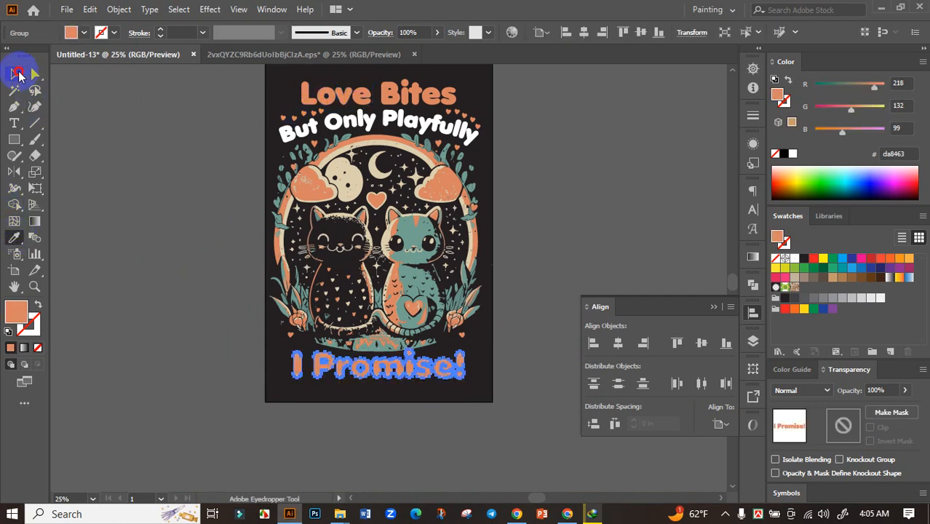
left_click(160, 176)
scroll(223, 261, "down", 1)
scroll(339, 357, "left", 3)
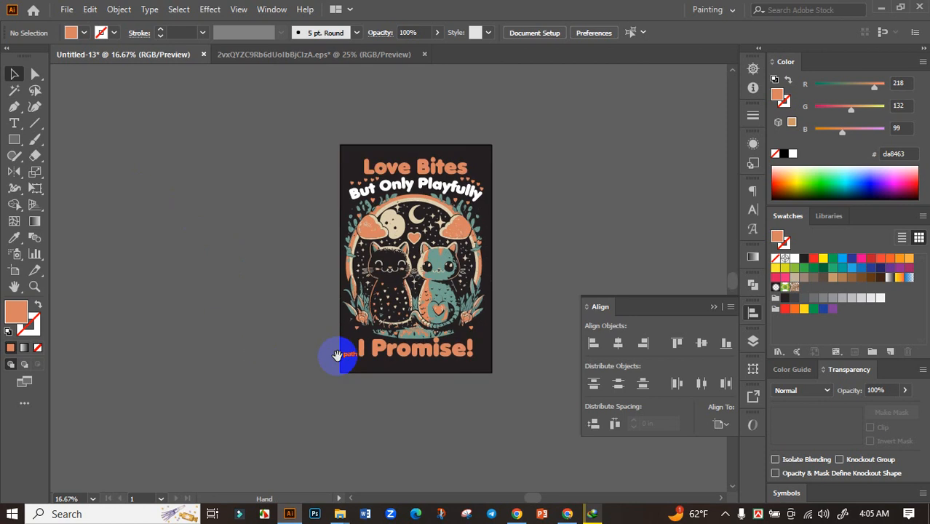
Enlarge the "I Promise!" line slightly beneath the artwork.
scroll(404, 352, "up", 2)
left_click(464, 361)
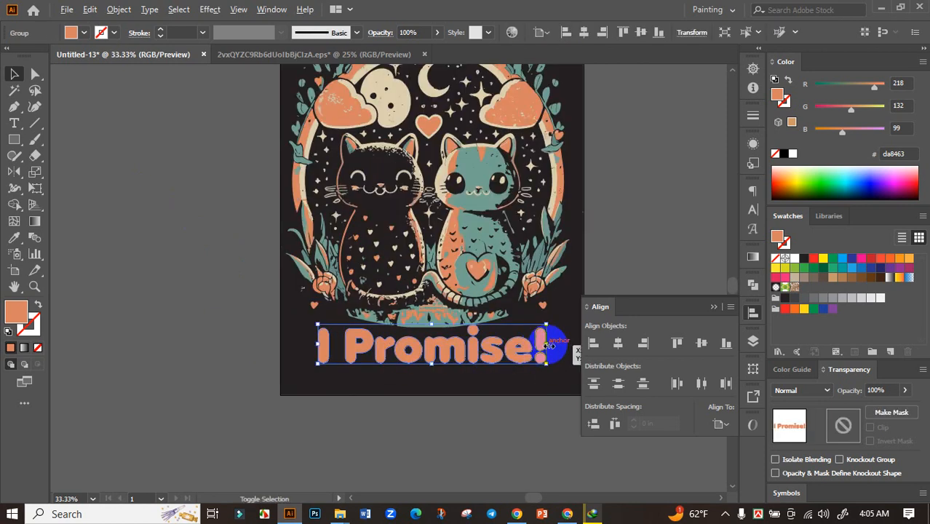
left_click_drag(549, 346, 478, 355)
left_click(536, 342)
Color only the exclamation mark of "I Promise!" with the white sampled from the arched line.
scroll(489, 345, "up", 3)
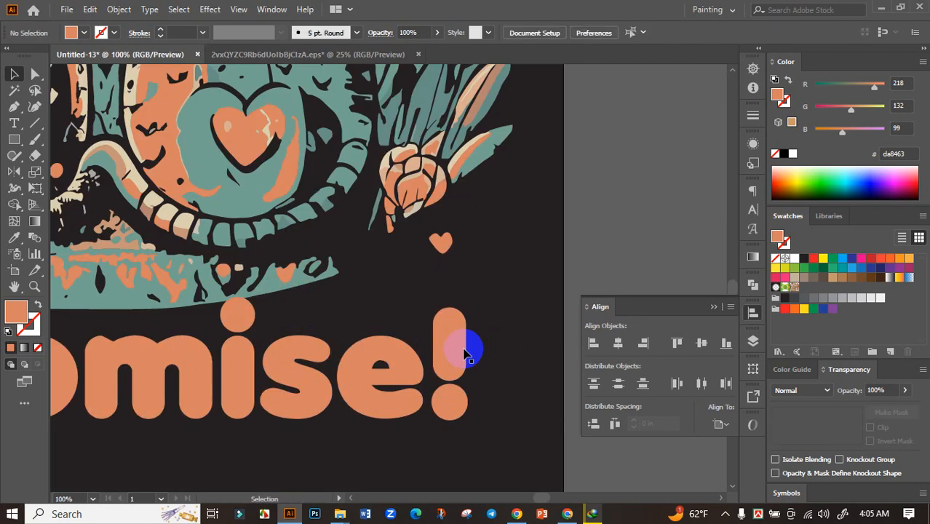
left_click(450, 364)
scroll(513, 390, "down", 3)
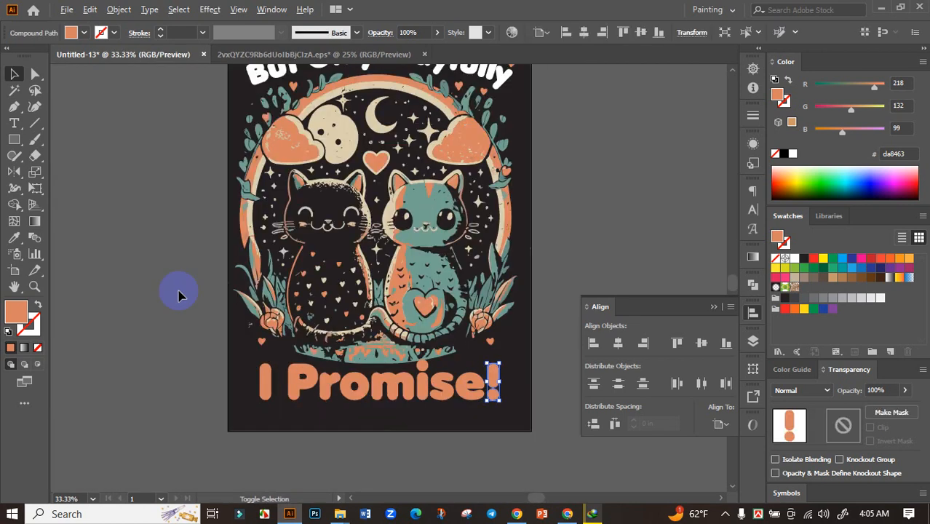
left_click(14, 238)
left_click(258, 73)
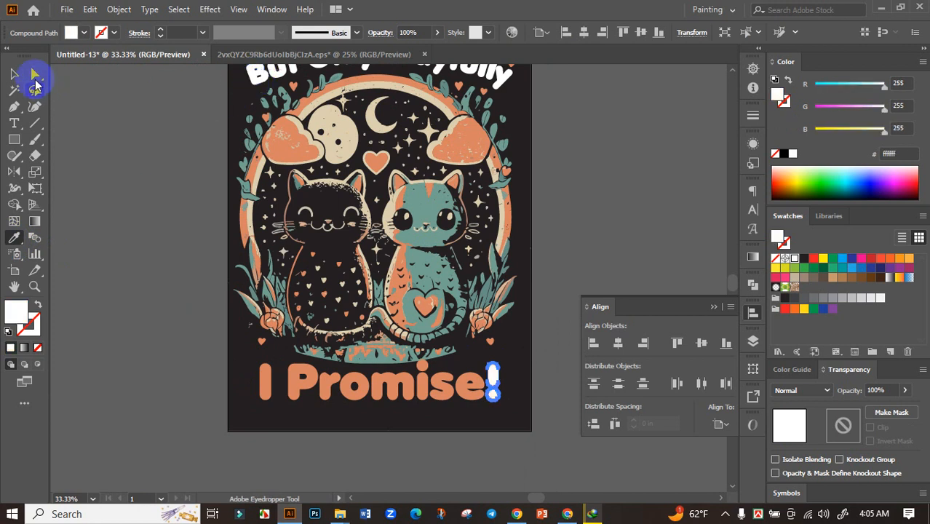
left_click(15, 73)
left_click(143, 214)
Undo the exclamation mark's recoloring and fill the whole "I Promise!" line with white.
scroll(143, 214, "down", 2)
left_click_drag(316, 348, 427, 399)
scroll(335, 375, "up", 1)
key("ctrl+z")
left_click(405, 387)
scroll(427, 399, "down", 1)
scroll(423, 400, "up", 3)
left_click(432, 371)
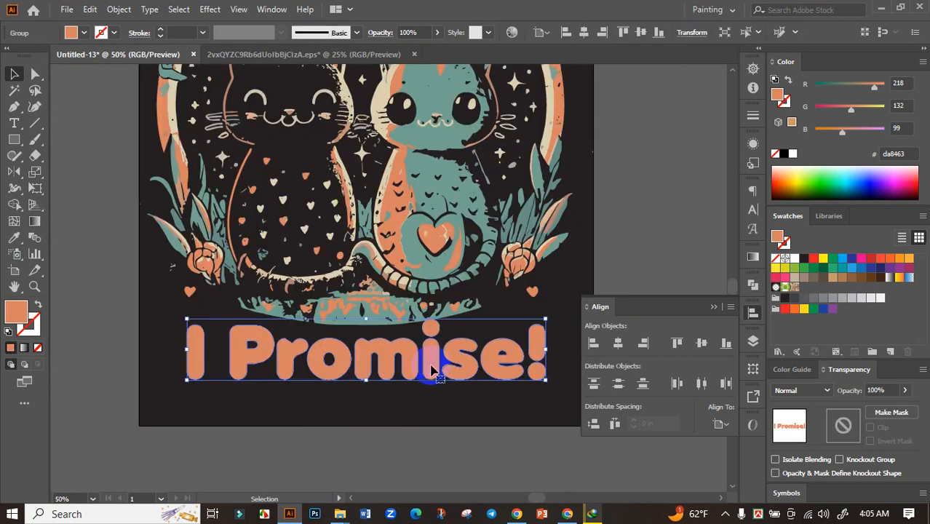
left_click(794, 259)
left_click(452, 436)
scroll(424, 412, "down", 2)
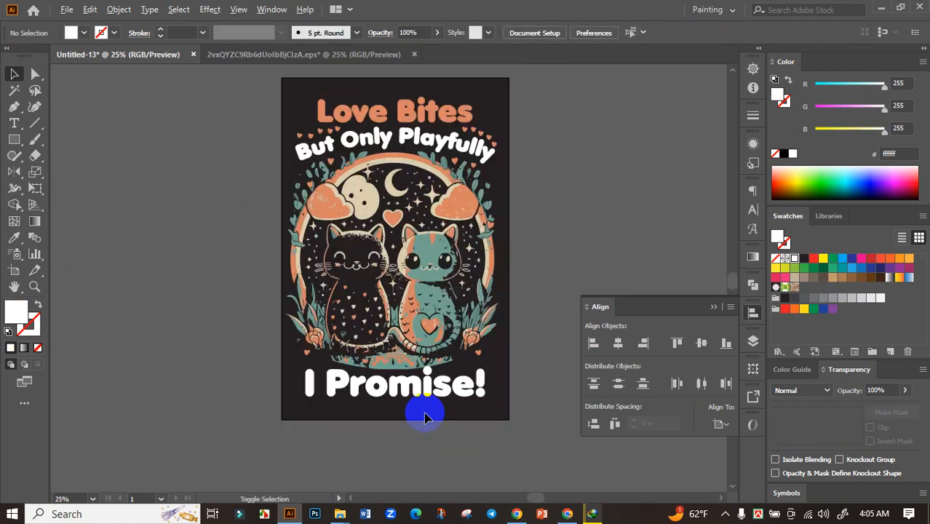
Move the "I Promise!" line up slightly, closer to the base of the cat artwork.
left_click_drag(482, 380, 492, 412)
scroll(427, 433, "up", 3)
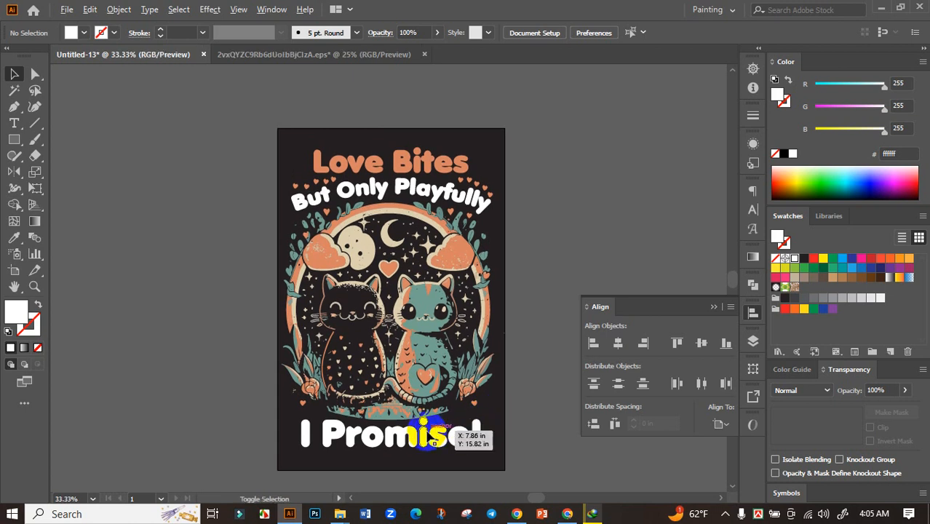
left_click_drag(416, 439, 418, 439)
scroll(421, 435, "down", 1)
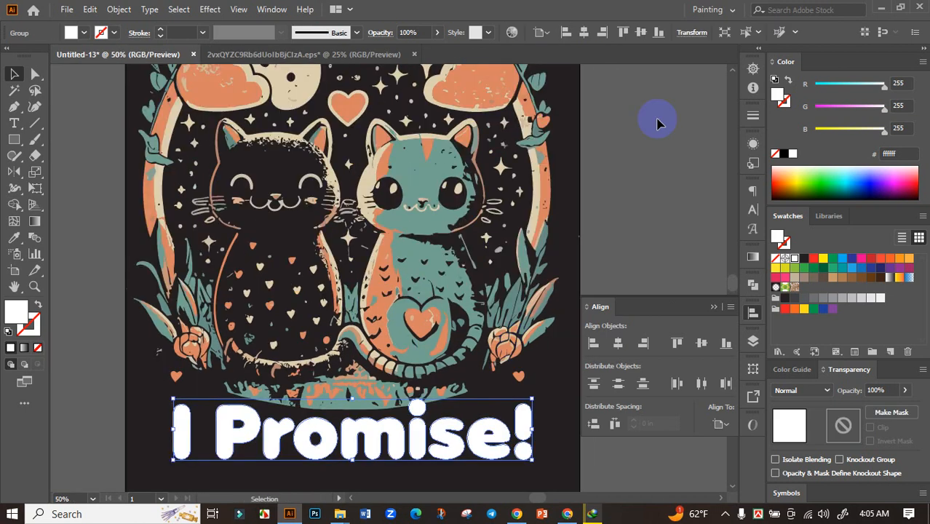
scroll(545, 173, "down", 2)
left_click_drag(524, 292, 492, 297)
scroll(492, 298, "up", 1)
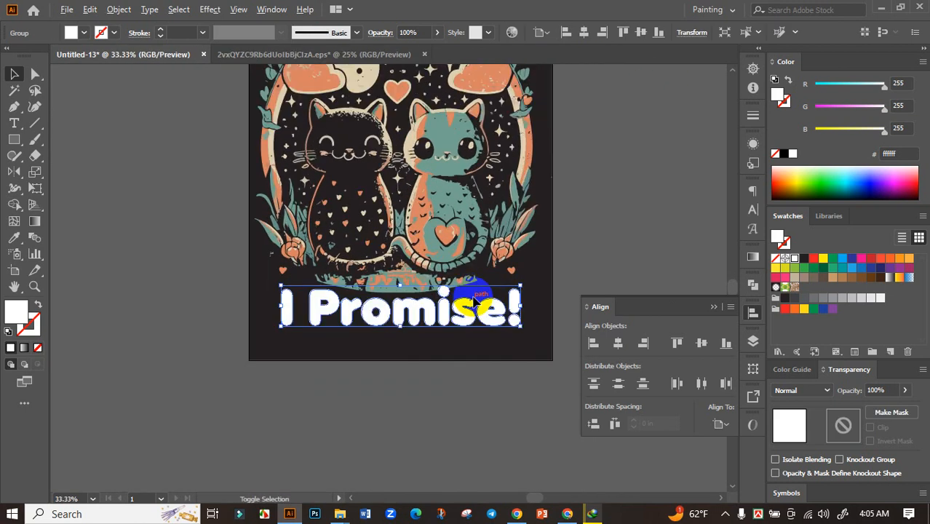
left_click(590, 286)
Duplicate the small orange heart below the flower into a row of hearts above the end of "I Promise!".
scroll(521, 282, "up", 3)
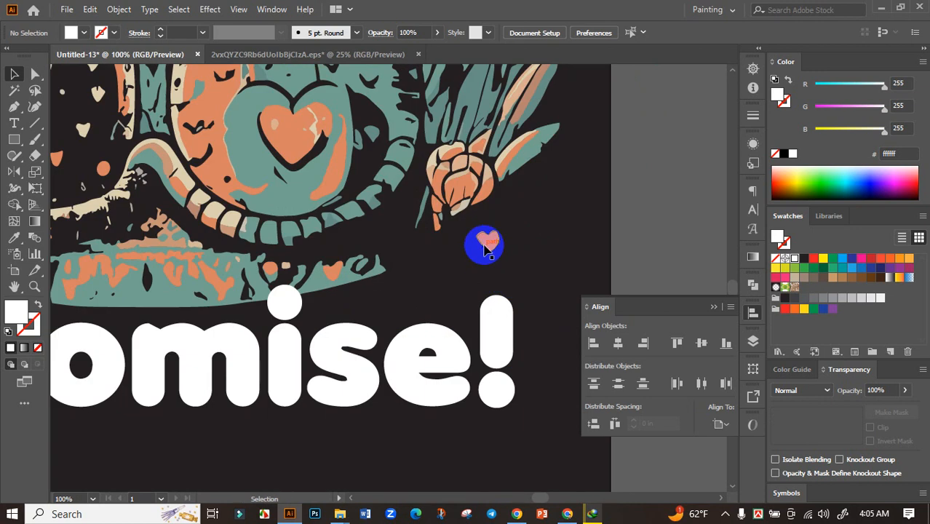
scroll(484, 248, "down", 3)
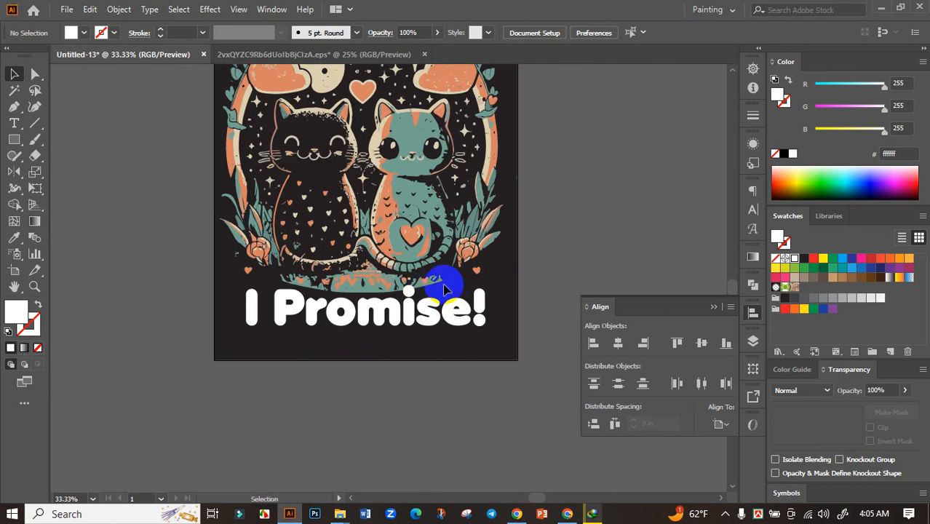
scroll(445, 290, "up", 4)
left_click_drag(511, 239, 489, 305)
left_click_drag(489, 305, 302, 325)
scroll(342, 321, "down", 3)
Place a cluster of small heart copies below the opposite flower, above the start of "I Promise!".
left_click_drag(366, 327, 257, 274)
scroll(255, 255, "up", 2)
left_click_drag(260, 238, 279, 259)
left_click_drag(277, 255, 334, 275)
left_click_drag(334, 274, 307, 246)
scroll(306, 246, "down", 3)
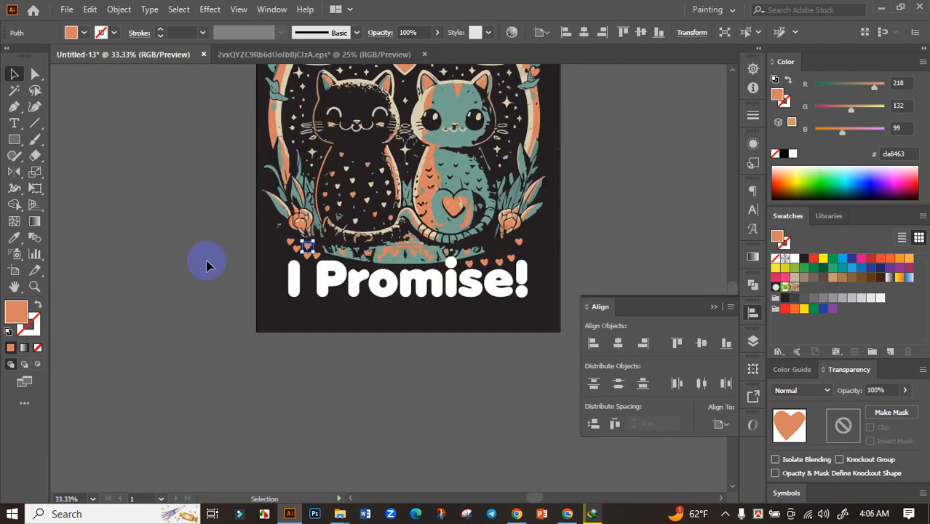
Add two more small orange heart copies to the cluster above the start of "I Promise!".
left_click(207, 263)
scroll(528, 246, "up", 3)
left_click_drag(481, 293, 473, 266)
scroll(560, 260, "down", 3)
left_click(502, 264)
scroll(321, 264, "up", 4)
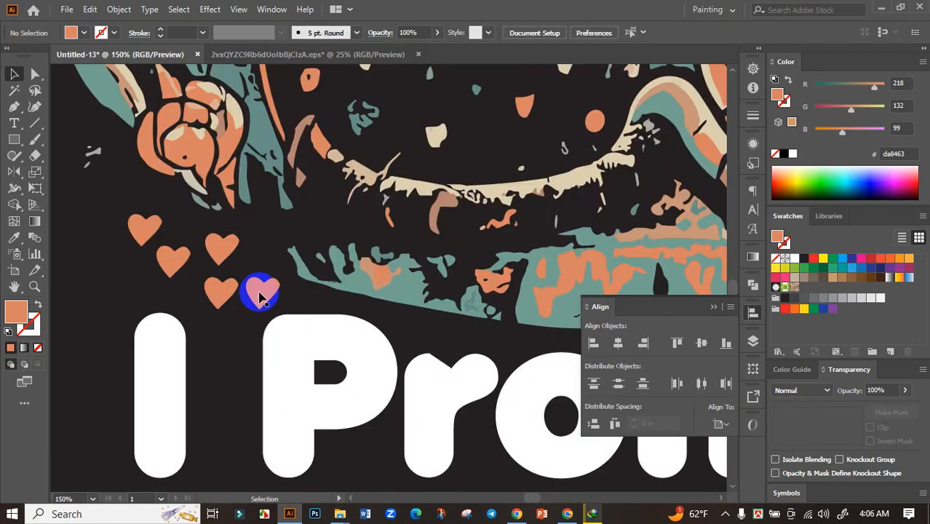
left_click_drag(261, 295, 260, 230)
left_click_drag(259, 229, 359, 233)
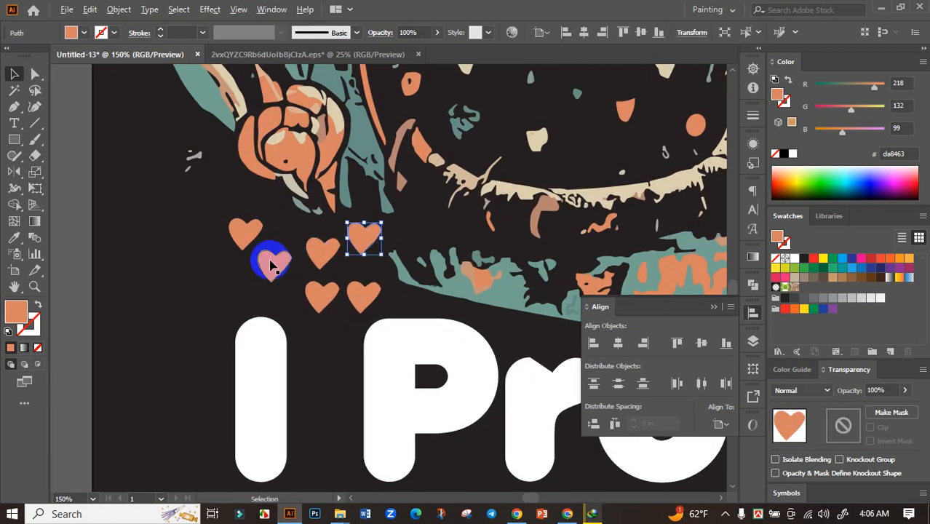
left_click_drag(270, 266, 228, 276)
scroll(166, 287, "down", 4)
left_click(149, 287)
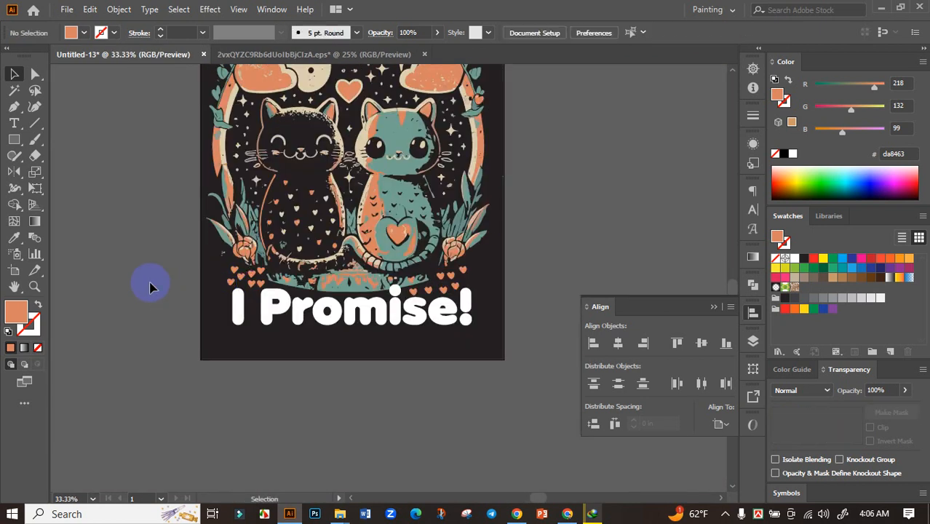
scroll(149, 287, "down", 3)
left_click_drag(392, 283, 424, 281)
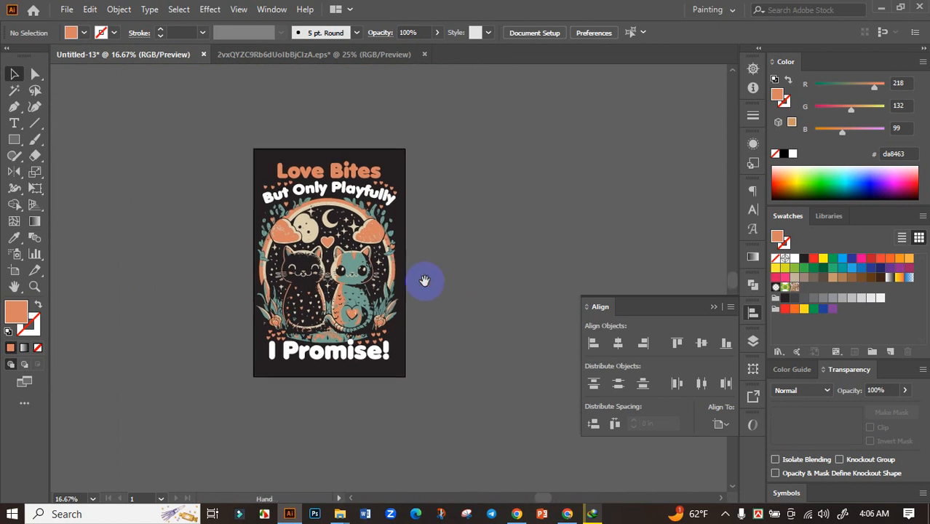
scroll(269, 229, "up", 1)
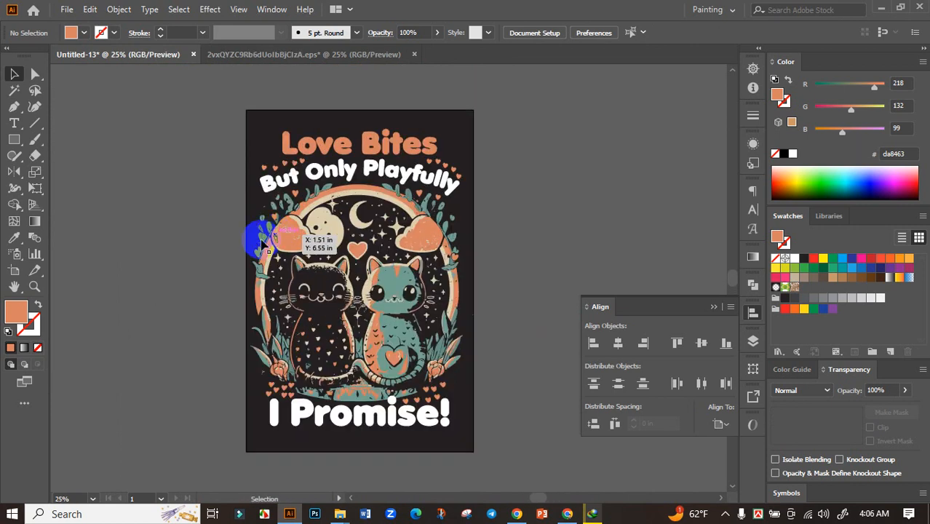
scroll(382, 400, "up", 2)
left_click(388, 393)
scroll(387, 393, "down", 2)
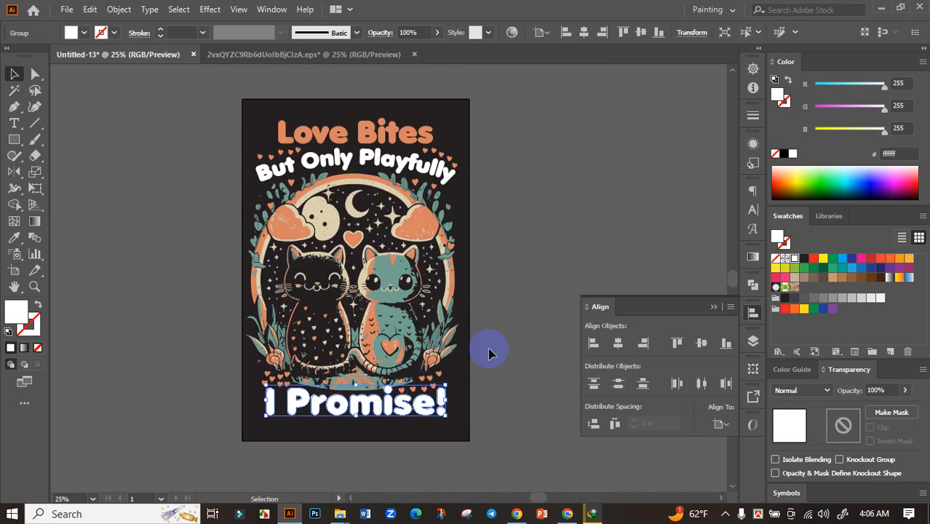
left_click(487, 349)
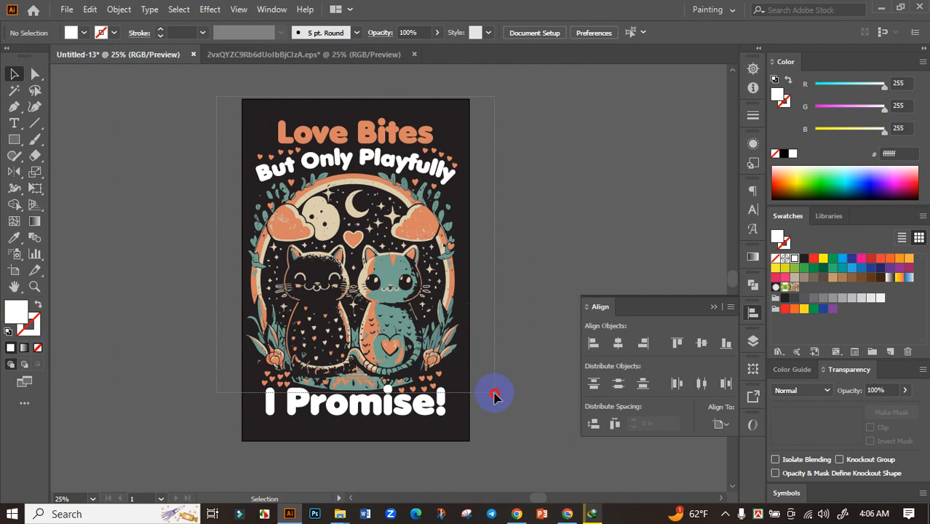
Group the upper slogan lines, hearts and cat artwork, leaving out the "I Promise!" line and the dark background.
left_click_drag(493, 397, 494, 397)
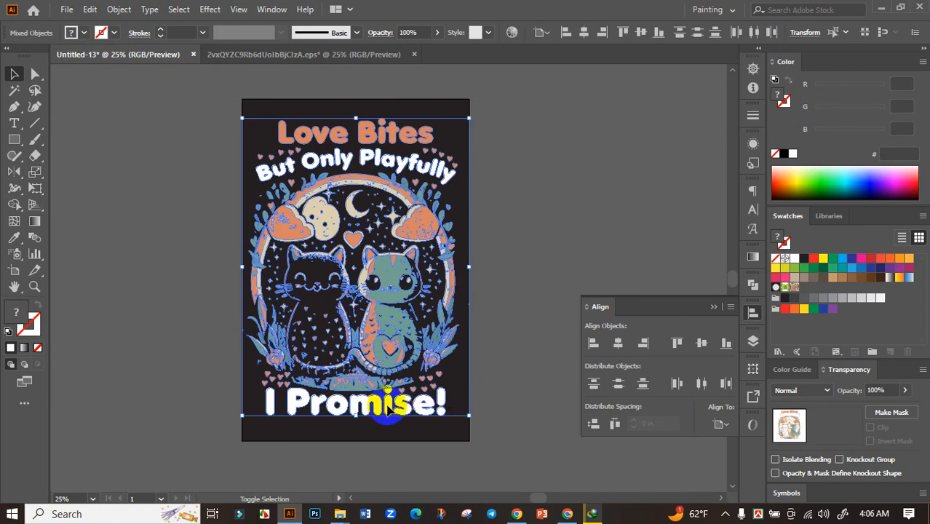
left_click(442, 405, "shift")
key("a")
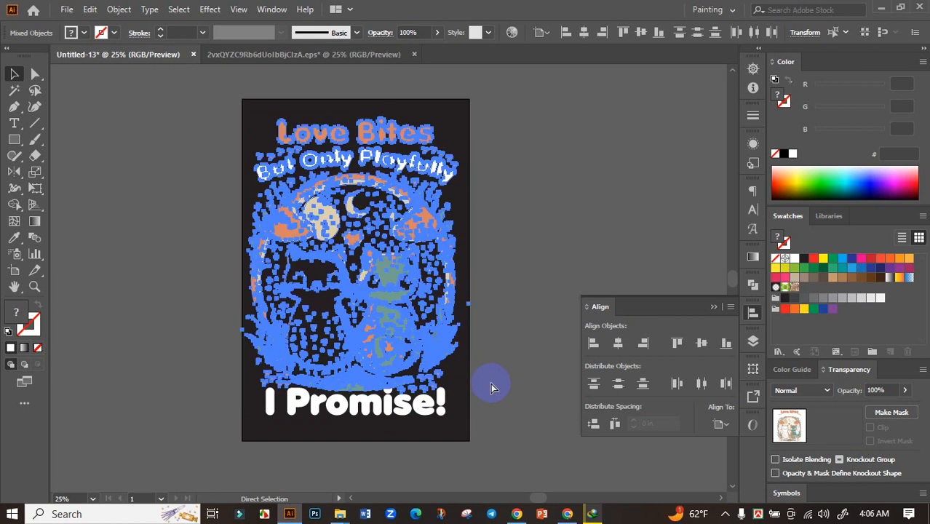
key("v")
left_click_drag(429, 309, 535, 277)
key("ctrl+z")
left_click(501, 298)
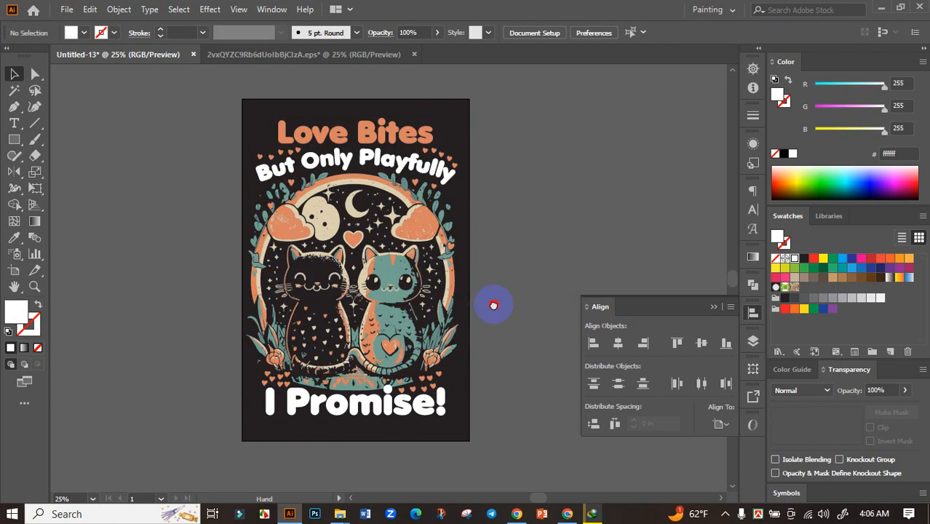
Bring the "I Promise!" line to the front of the stacking order.
left_click_drag(494, 304, 499, 320)
left_click(397, 424)
right_click(400, 411)
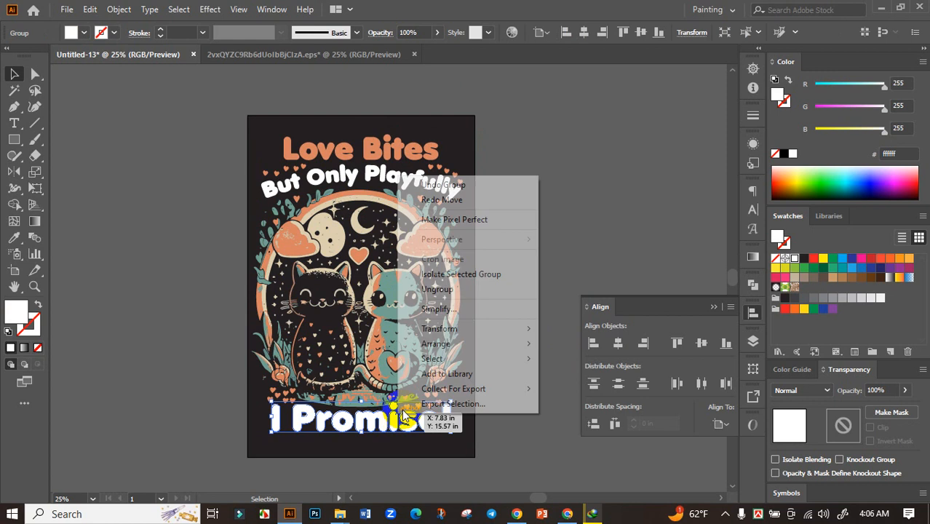
mouse_move(451, 344)
left_click(571, 350)
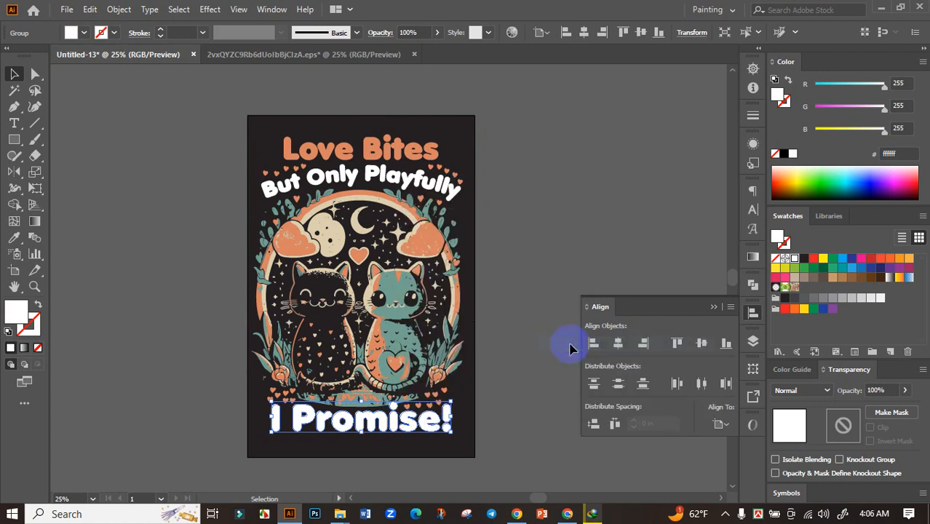
Offset the "I Promise!" letters by 0.14 in with Miter joins and a miter limit of 4, and cut the resulting outline.
key("ctrl+equal")
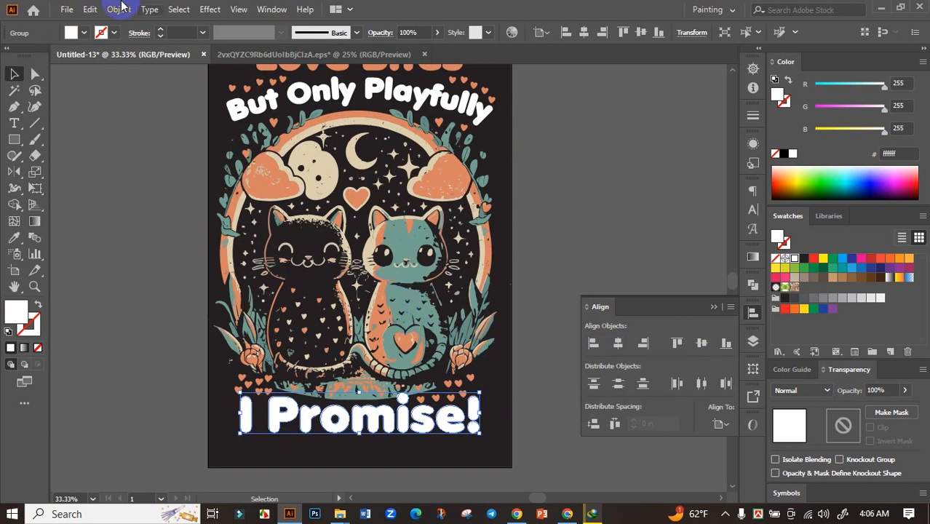
left_click(120, 9)
mouse_move(182, 329)
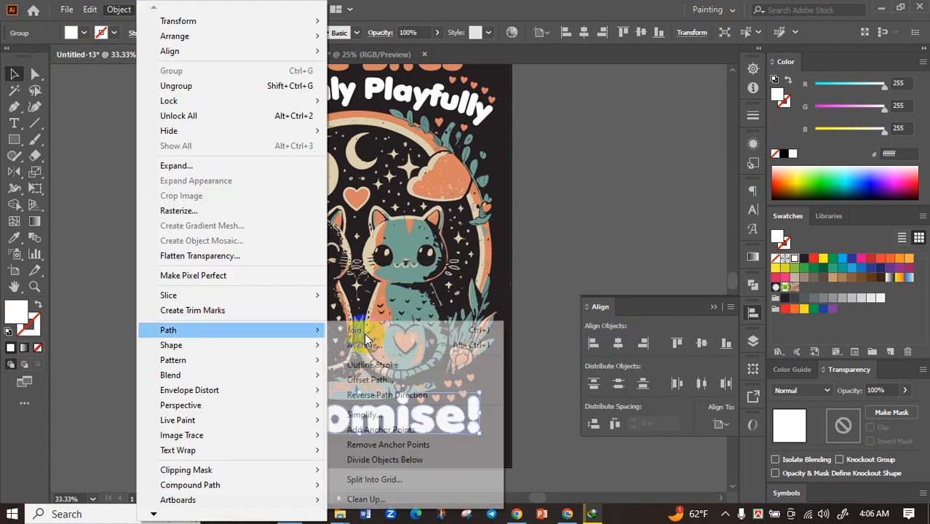
left_click(409, 382)
left_click(622, 404)
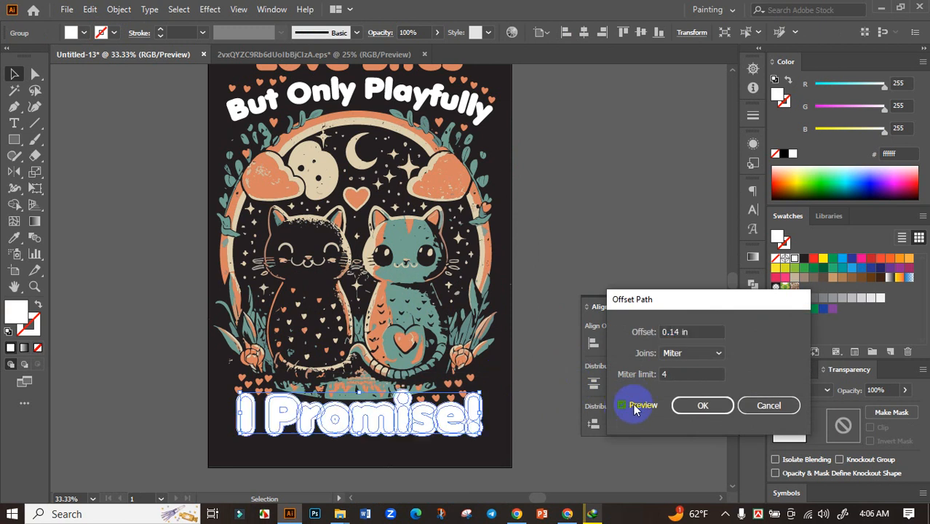
left_click(702, 405)
scroll(396, 414, "up", 3)
key("ctrl+x")
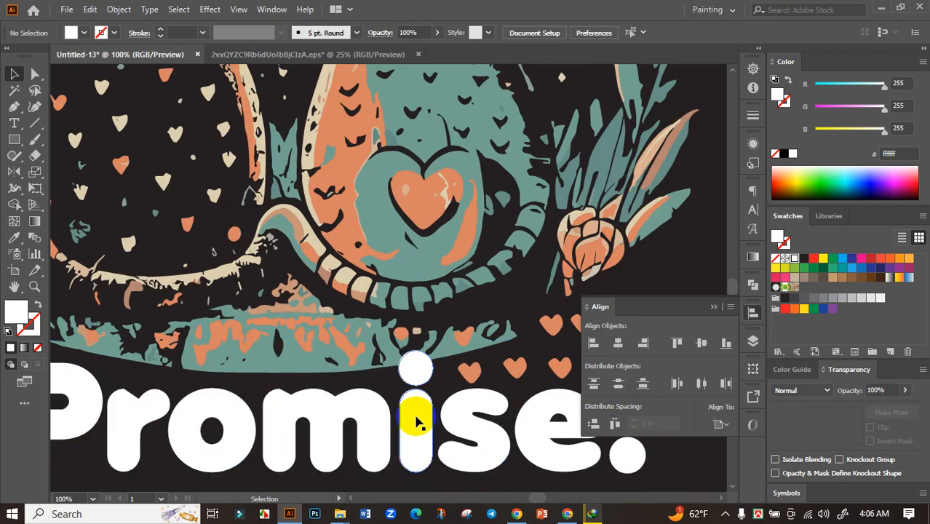
Add an opacity mask with Clip turned off to the grouped cat artwork.
scroll(413, 420, "down", 2)
left_click(369, 380)
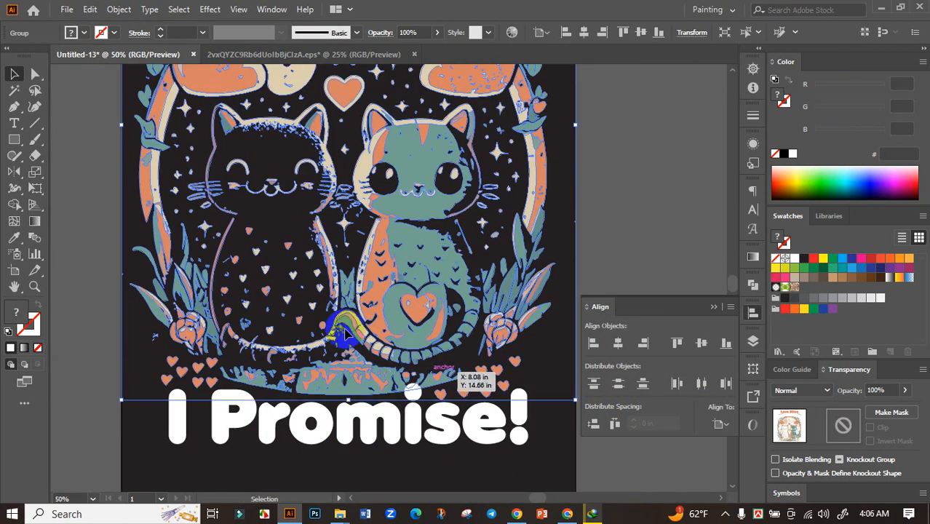
left_click(892, 413)
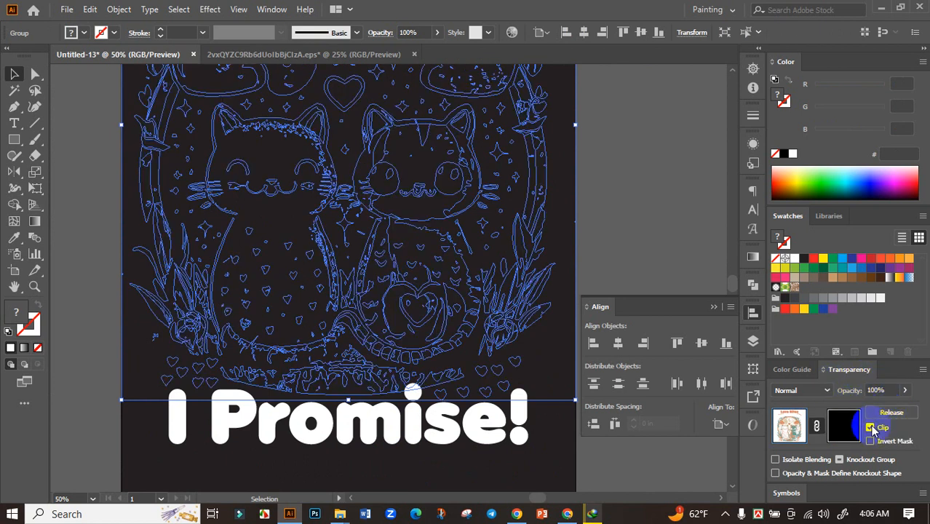
left_click(871, 429)
Paste the cut "I Promise!" outline in place inside the opacity mask, fill it with black, and return to editing the artwork.
left_click(841, 432)
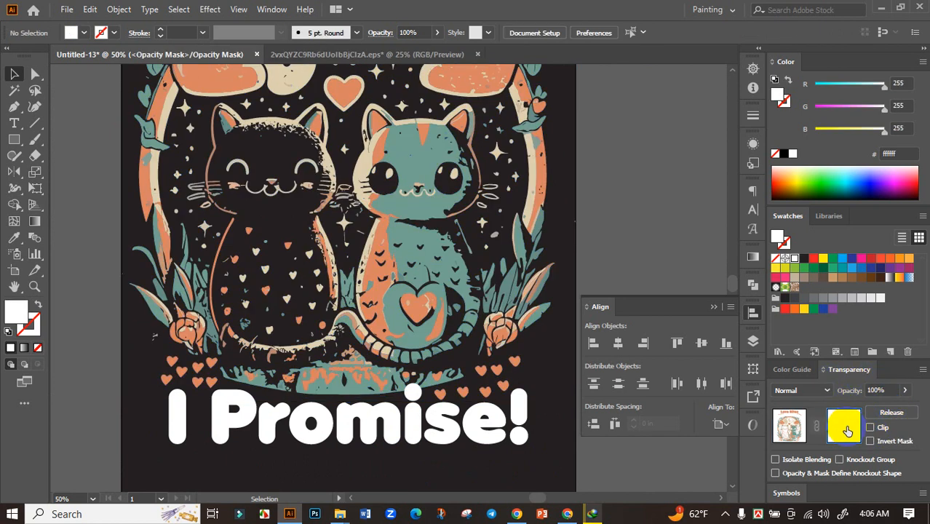
key("ctrl+a")
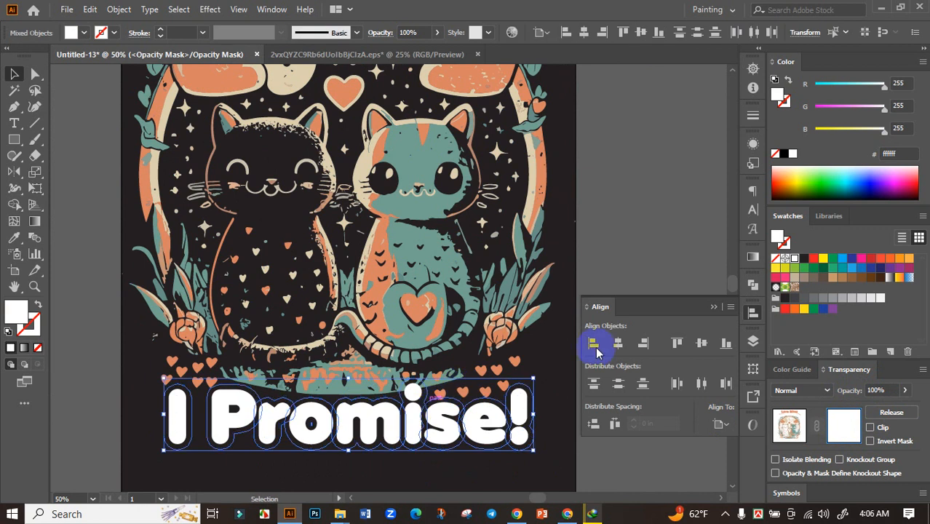
left_click(783, 156)
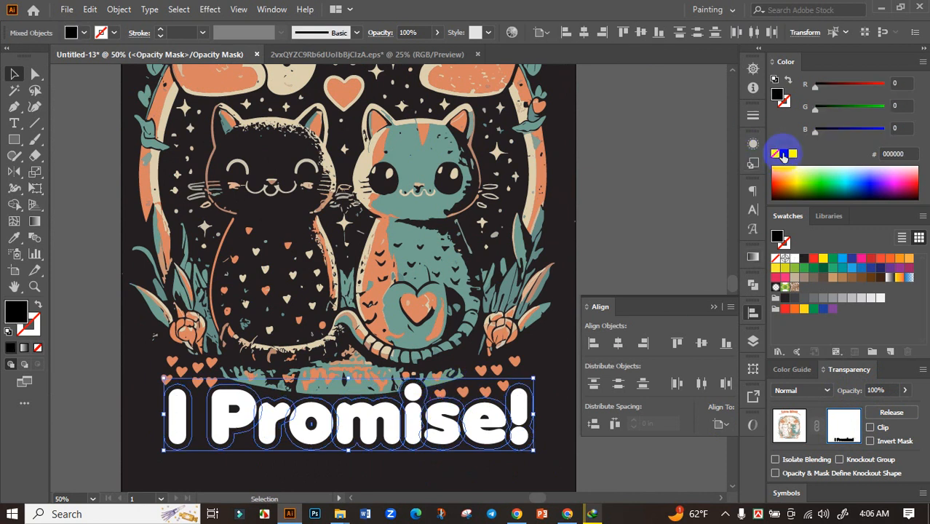
left_click(622, 259)
left_click(788, 425)
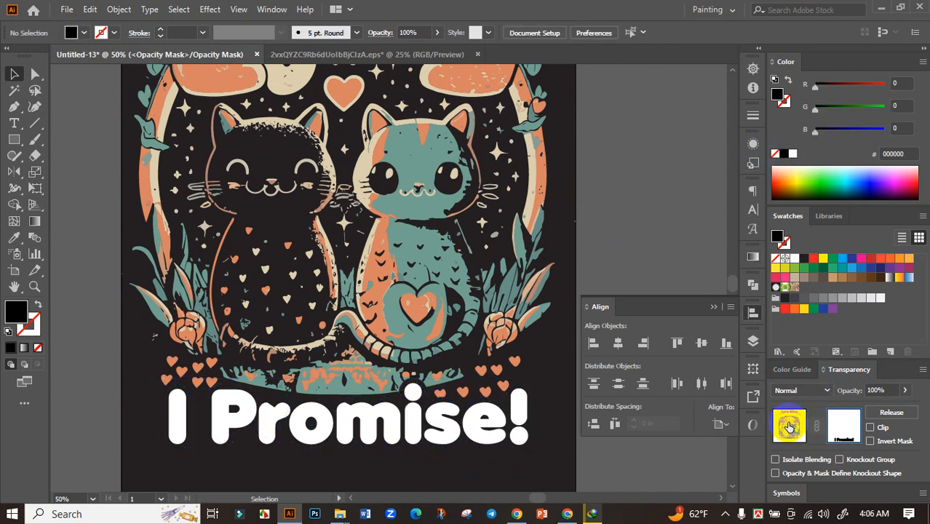
left_click(631, 254)
Group the masked cat artwork with the "I Promise!" line and center the complete design on the artboard.
scroll(517, 284, "down", 3)
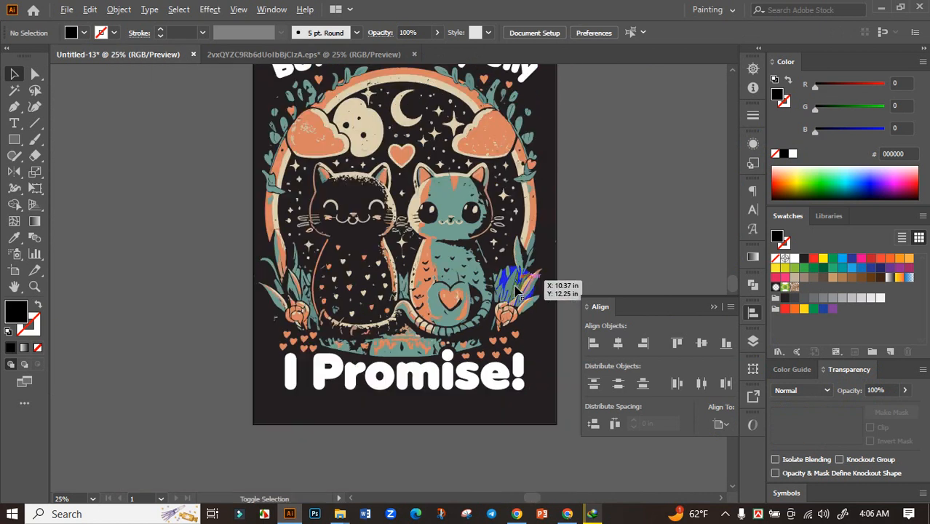
scroll(494, 302, "up", 1)
left_click(419, 295)
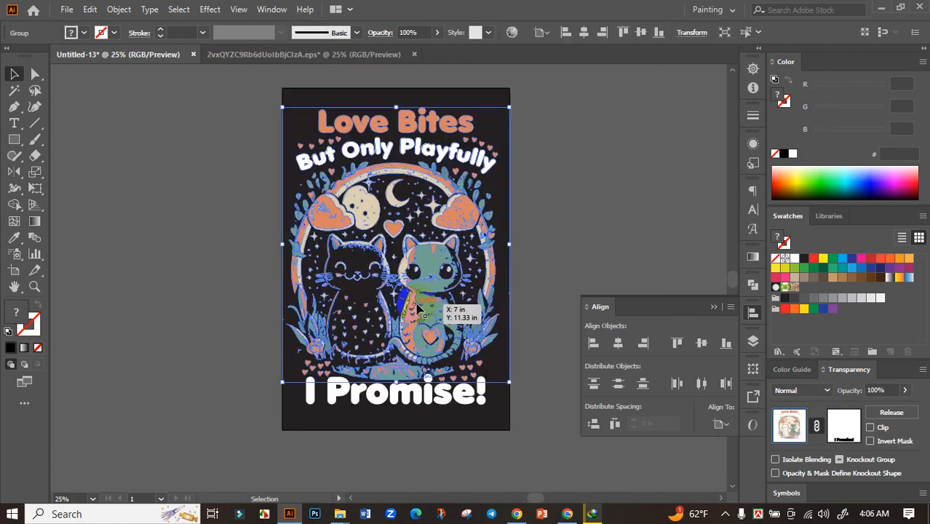
left_click(529, 277)
left_click_drag(273, 105, 540, 440)
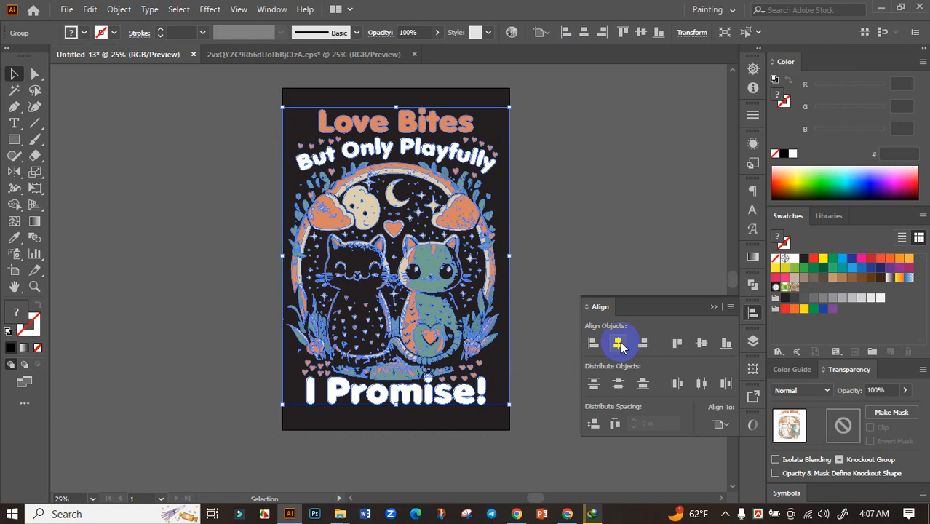
left_click(560, 275)
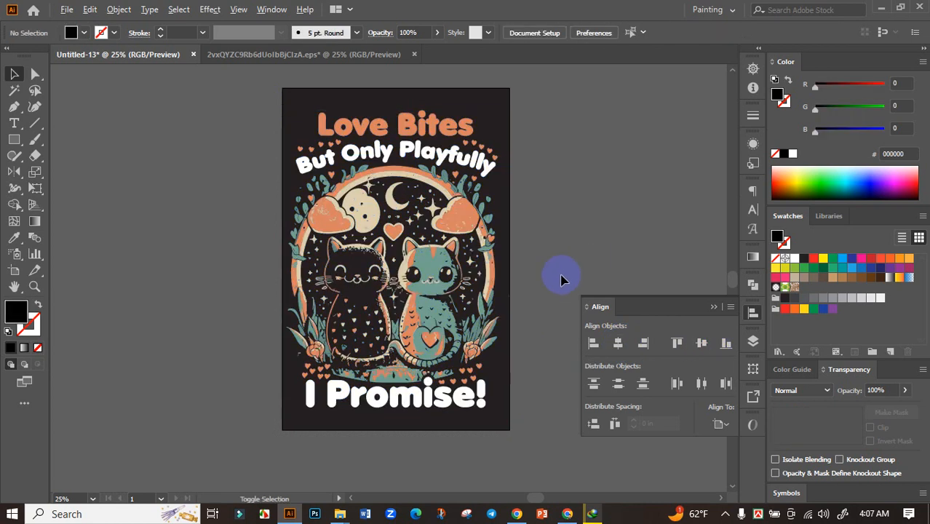
Open Recolor Artwork for the complete design group, switch to Edit mode and link the harmony colors.
scroll(542, 290, "down", 1)
scroll(470, 309, "up", 1)
left_click(560, 277)
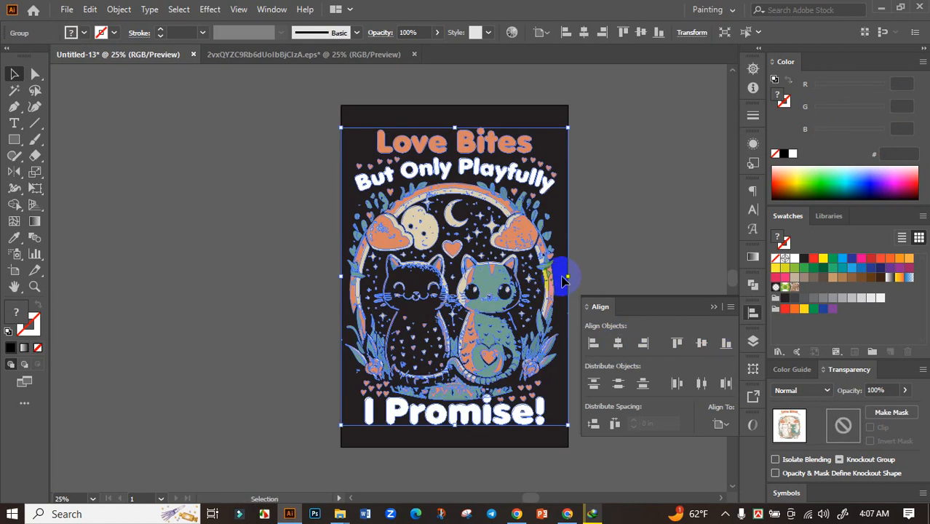
left_click(603, 264)
left_click_drag(576, 248, 510, 268)
left_click(453, 264)
left_click(513, 35)
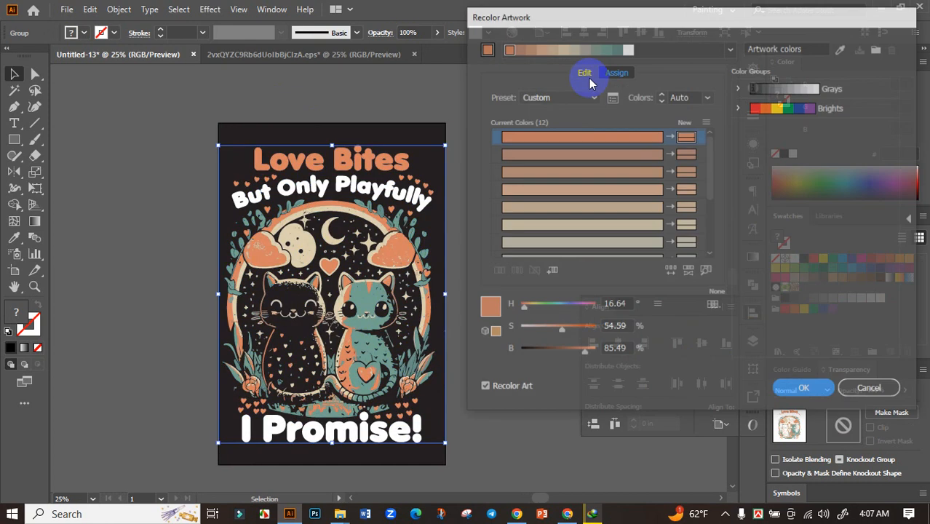
left_click(584, 71)
left_click(699, 270)
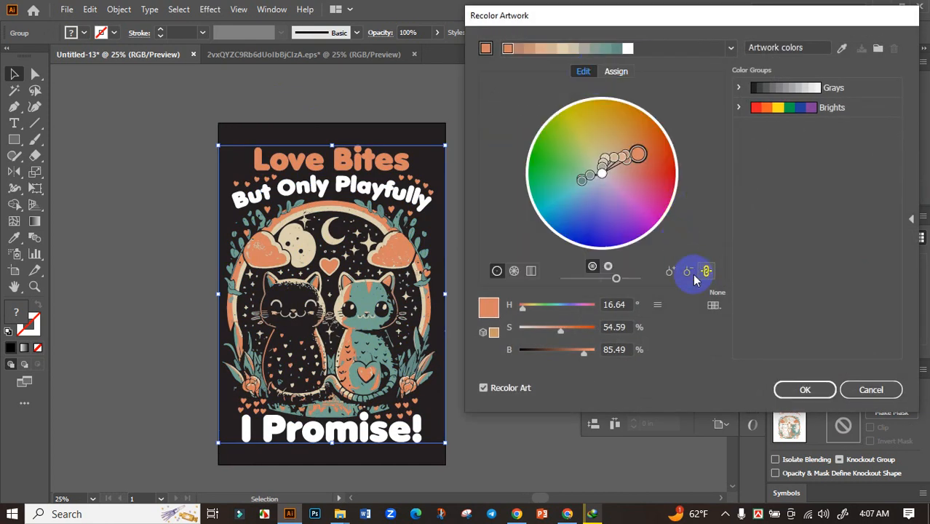
Recolor the design with saturation 71% and hue 13°, raise the brightness slightly, and apply the new colors.
left_click_drag(560, 331, 575, 333)
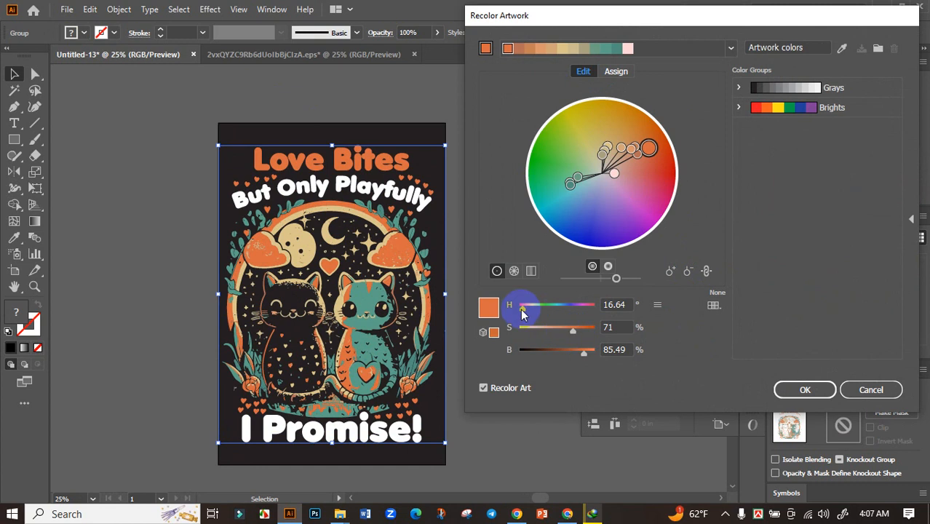
left_click_drag(522, 312, 519, 311)
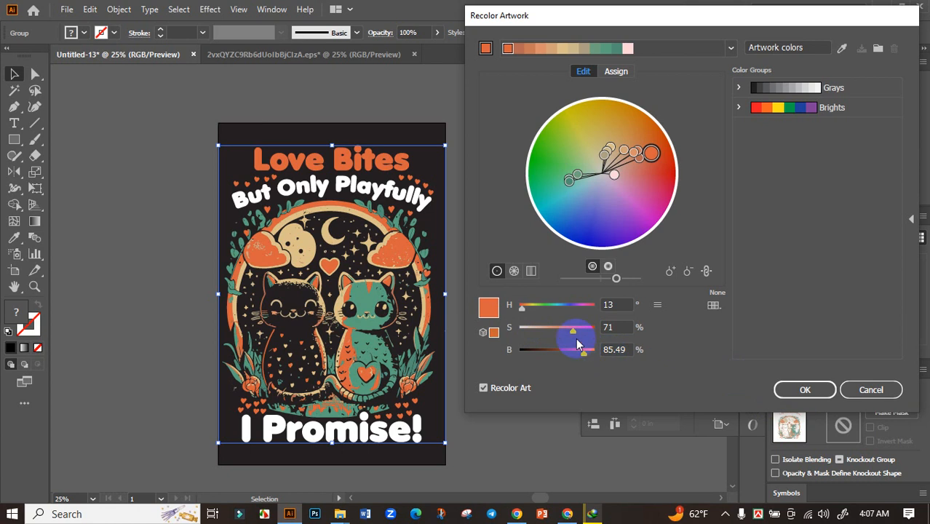
mouse_move(583, 362)
left_mouse_down()
mouse_move(591, 354)
mouse_move(574, 333)
mouse_move(590, 356)
left_mouse_up()
left_click(795, 391)
left_click(502, 308)
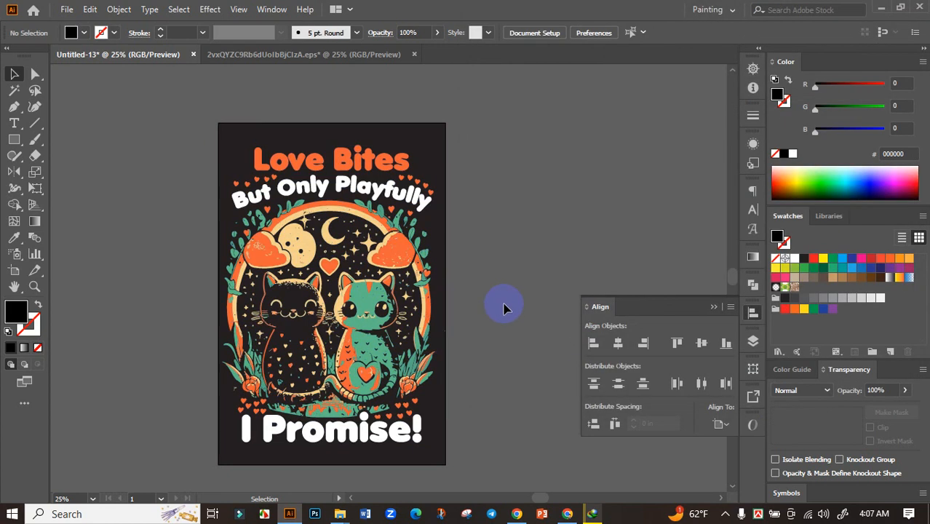
scroll(519, 326, "down", 1)
scroll(492, 326, "up", 2)
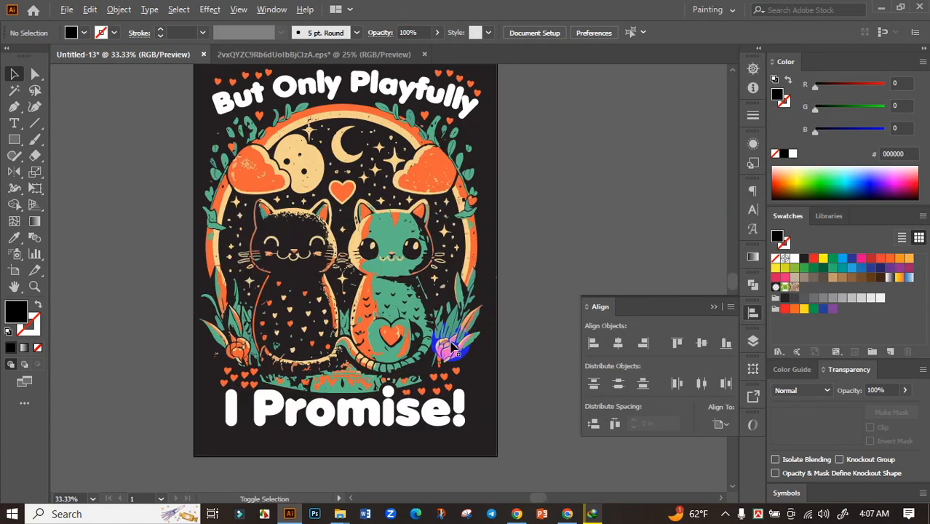
left_click_drag(509, 334, 517, 309)
scroll(514, 347, "down", 1)
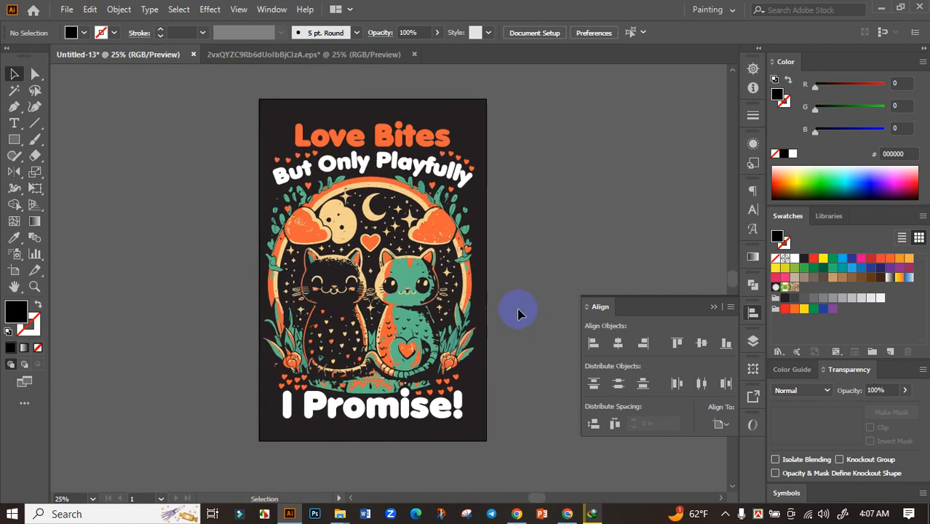